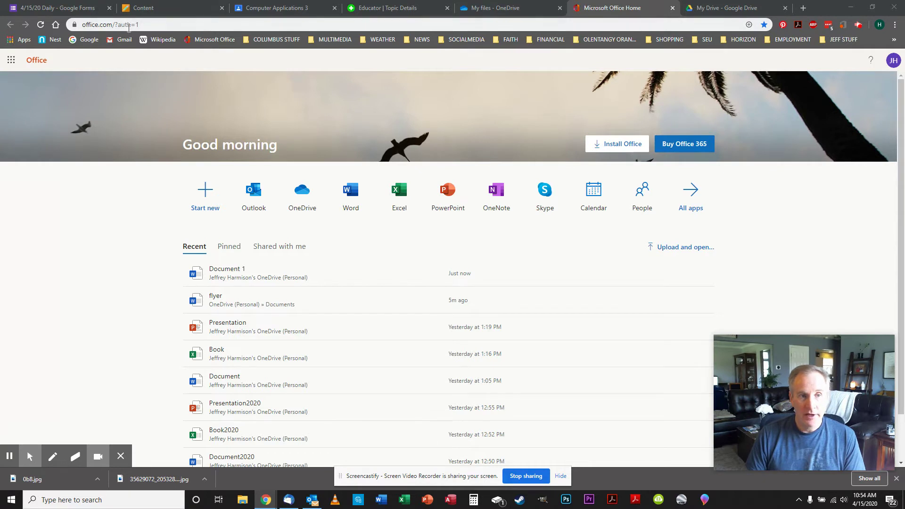
# Open Word from the Office Home page to reach its start page.
pyautogui.click(84, 25)
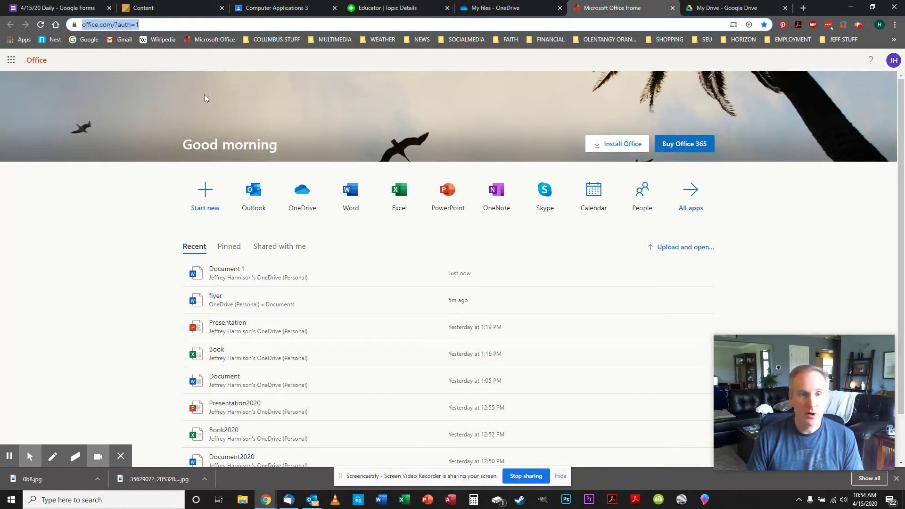
pyautogui.click(224, 26)
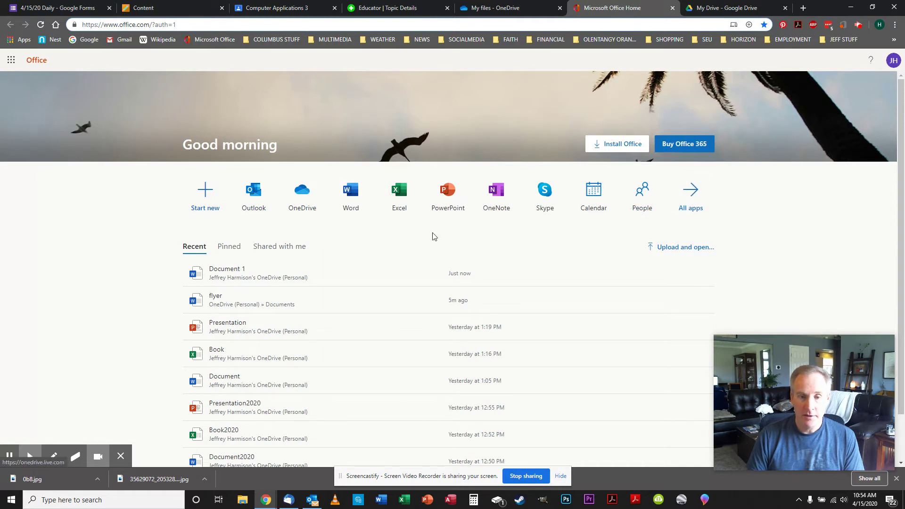
pyautogui.click(351, 192)
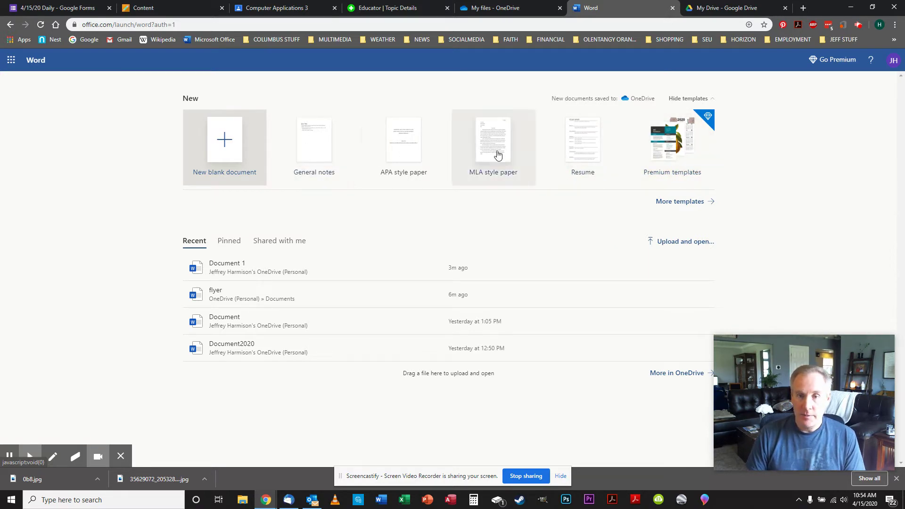
# Browse the full template gallery and start a new document from the Event flyer (green) template.
pyautogui.click(689, 207)
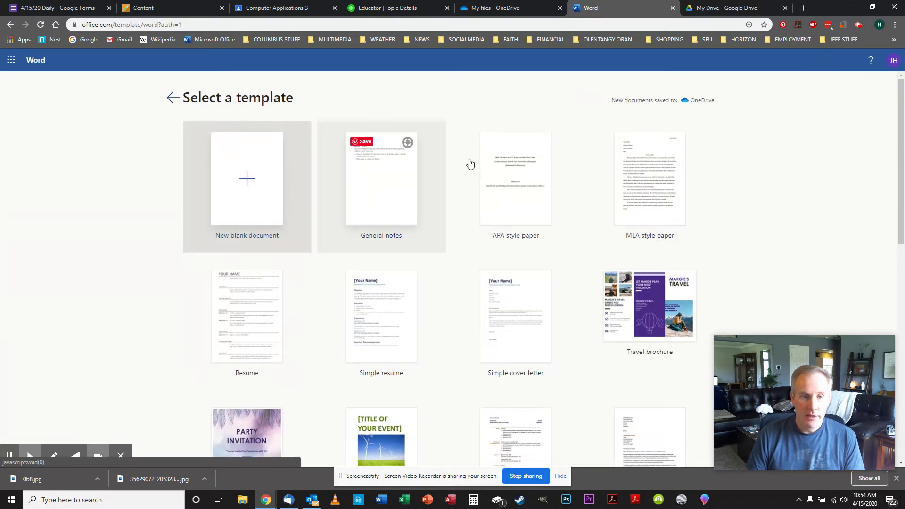
pyautogui.scroll(-2, 402, 333)
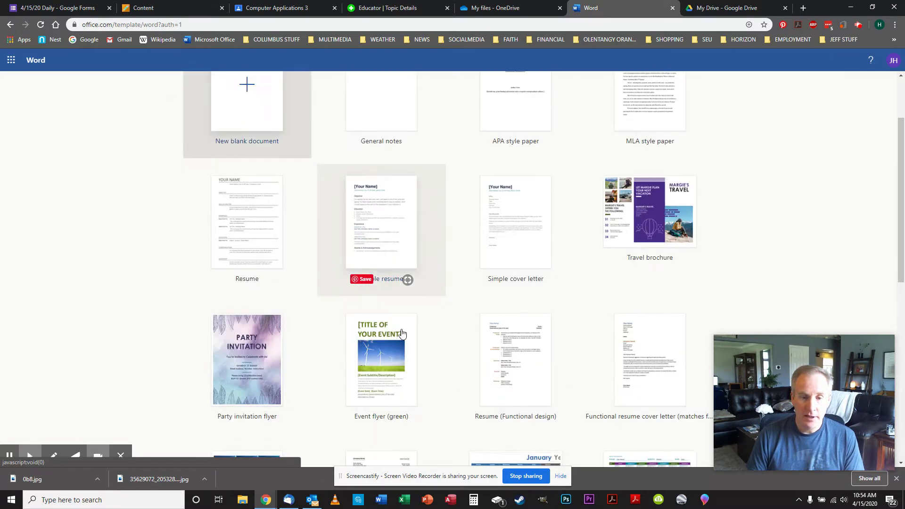
pyautogui.scroll(-1, 446, 333)
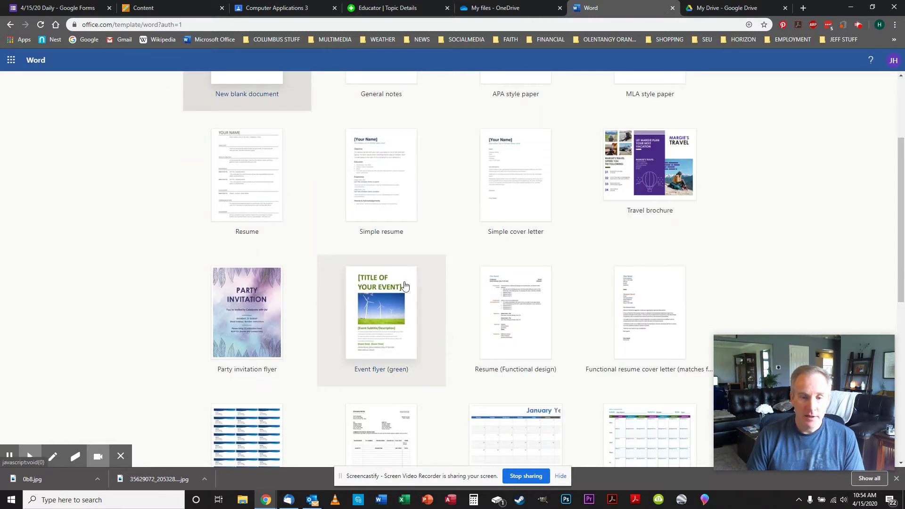
pyautogui.click(382, 310)
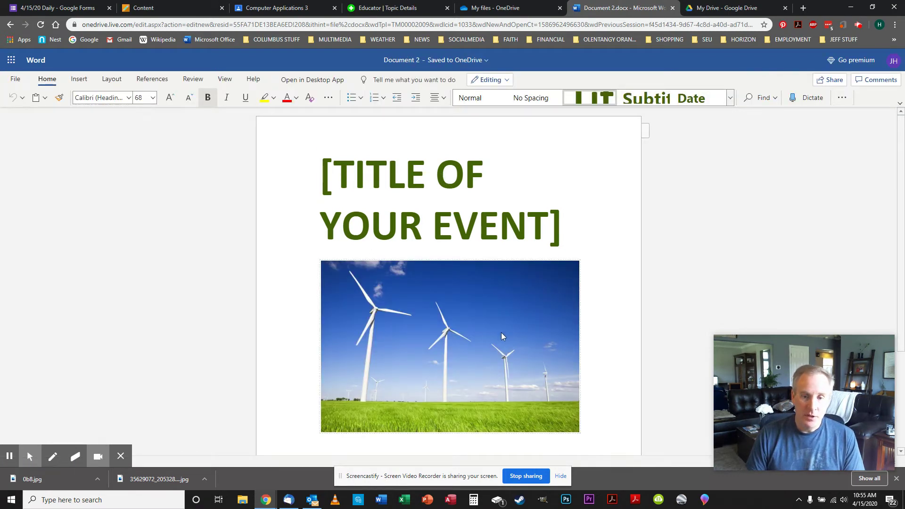
# Review the new flyer's layout and select the '[TITLE OF YOUR EVENT]' placeholder title.
pyautogui.scroll(-3, 469, 344)
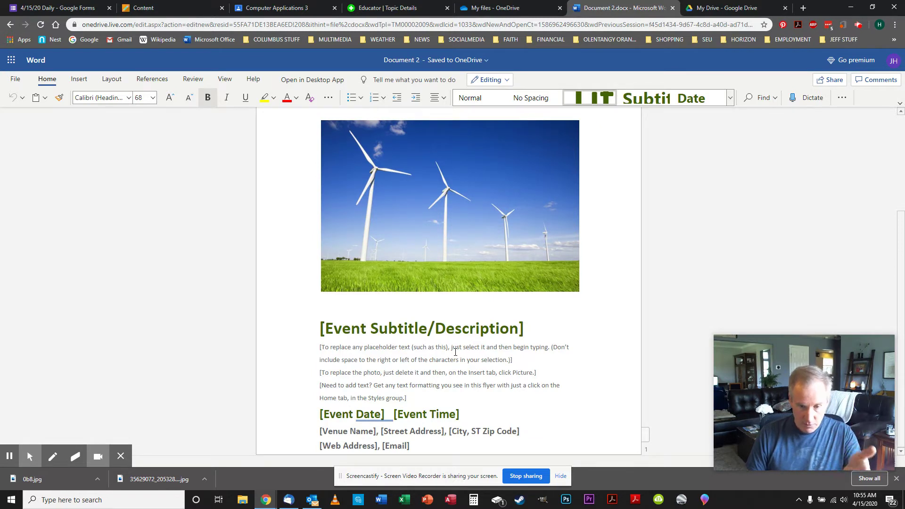
pyautogui.scroll(3, 456, 351)
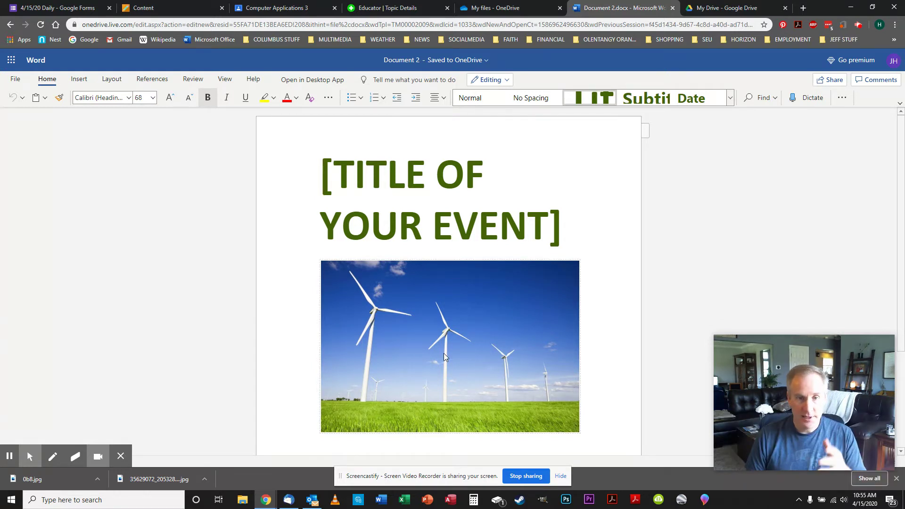
pyautogui.scroll(-3, 444, 354)
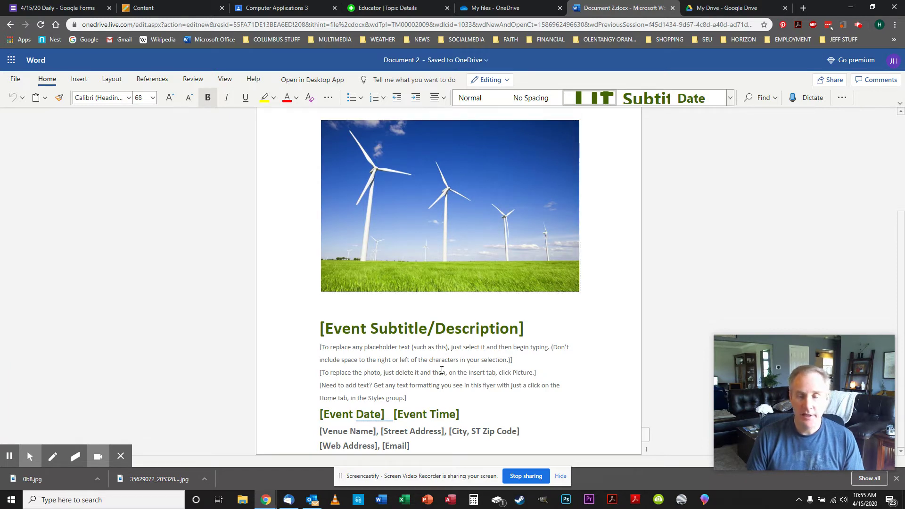
pyautogui.scroll(3, 442, 370)
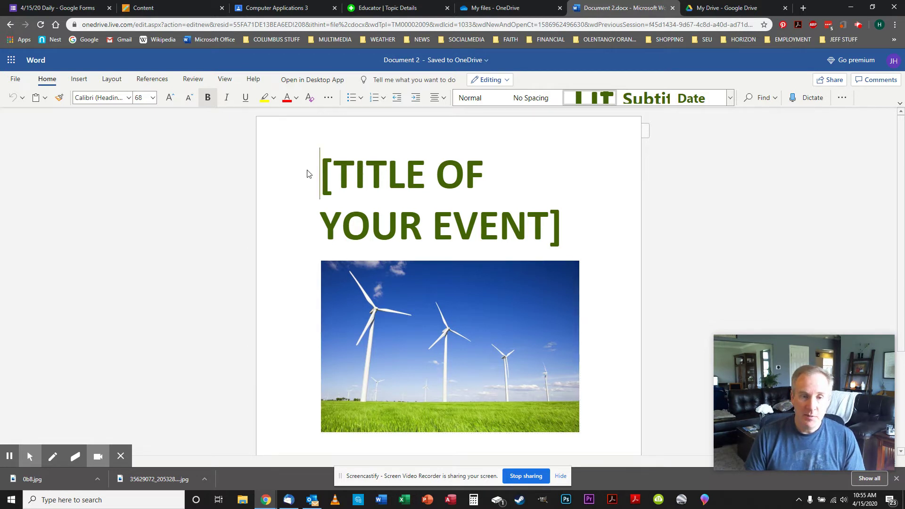
pyautogui.moveTo(324, 176); pyautogui.dragTo(565, 227)
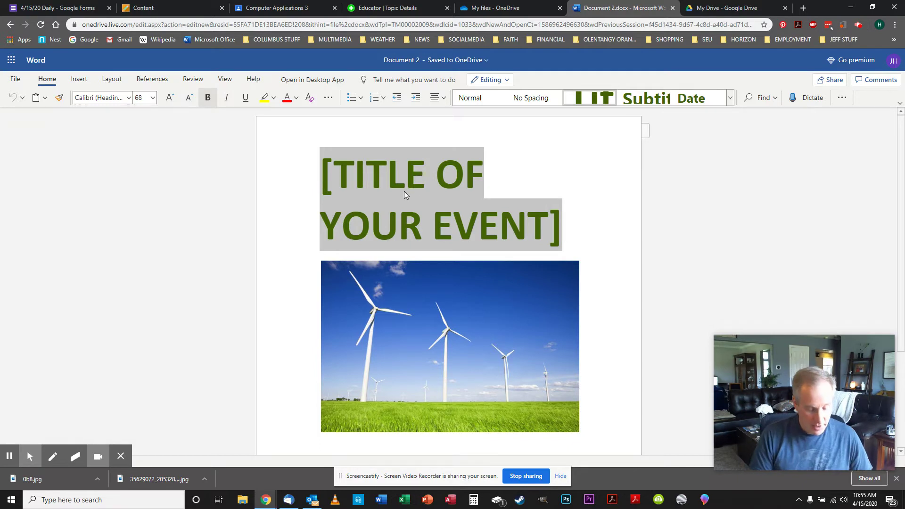
# Replace the placeholder title with 'CAR WASH' and centre it on the page.
pyautogui.write('CA')
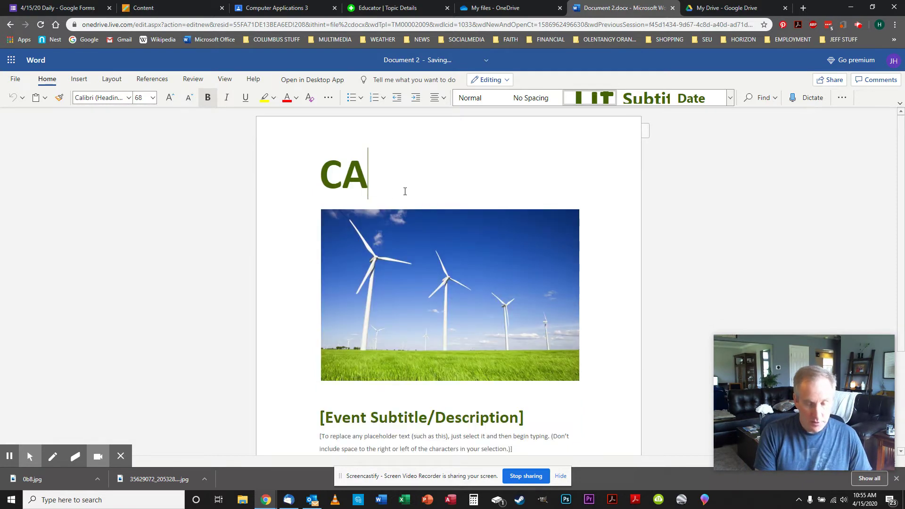
pyautogui.write('R WSH')
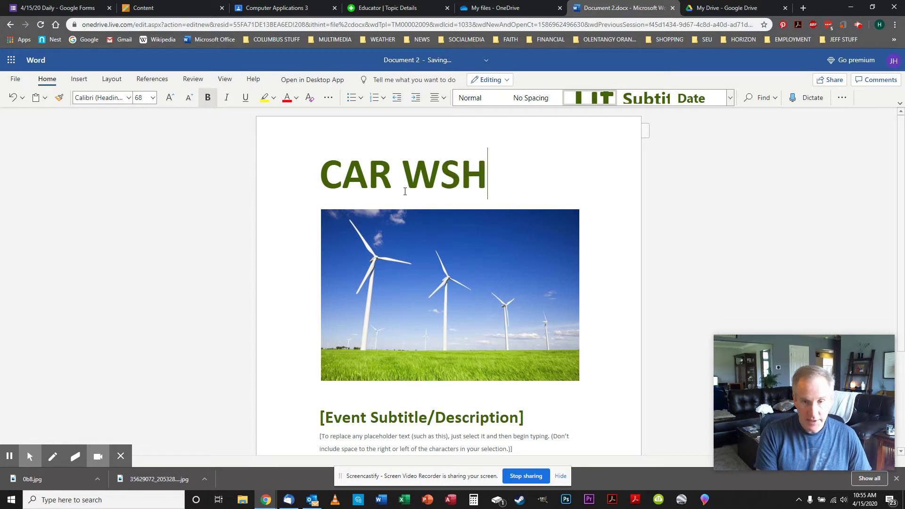
pyautogui.press('BackSpace')
pyautogui.press('BackSpace')
pyautogui.write('ASH')
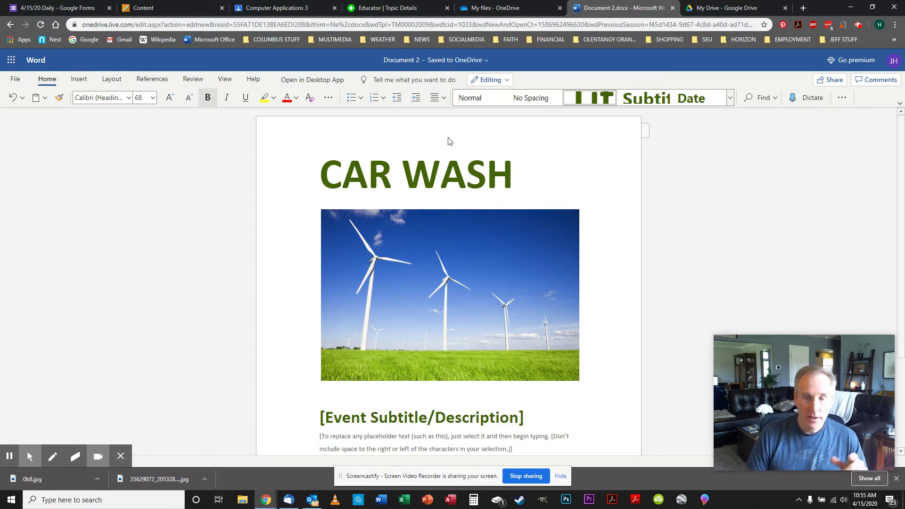
pyautogui.click(435, 98)
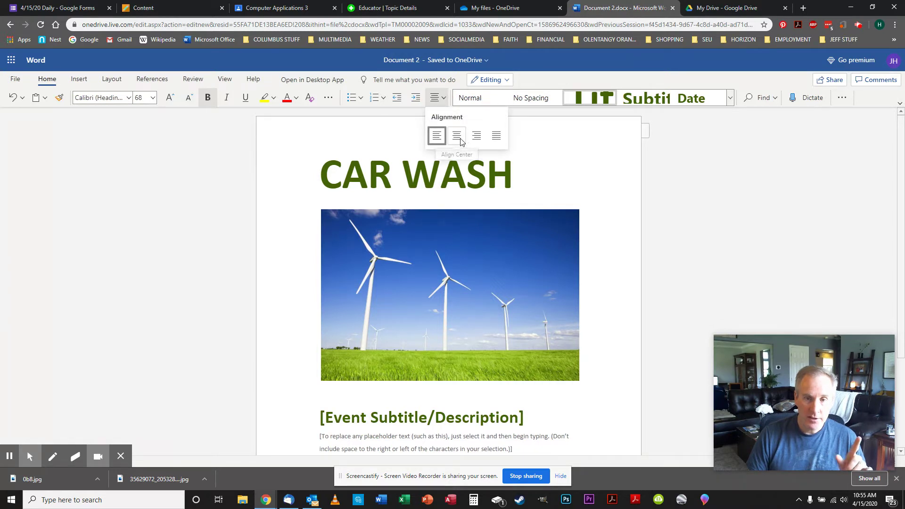
pyautogui.click(463, 140)
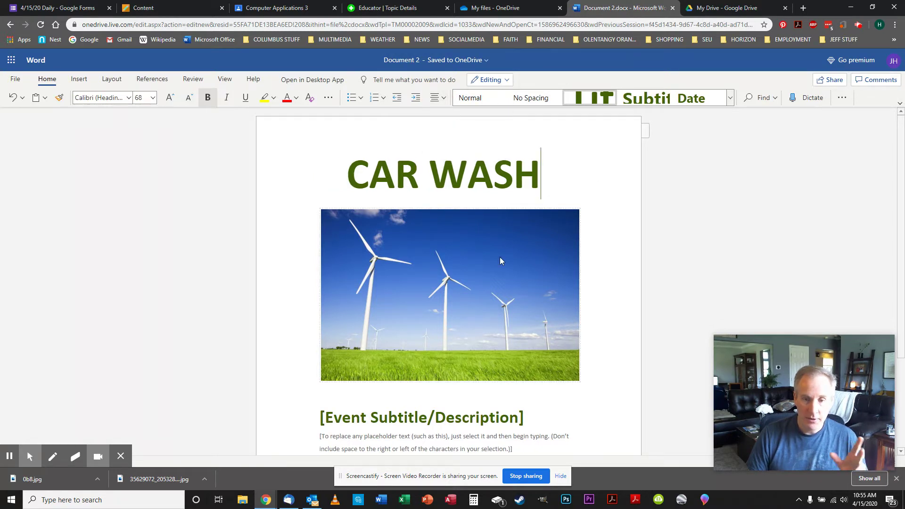
pyautogui.click(455, 286)
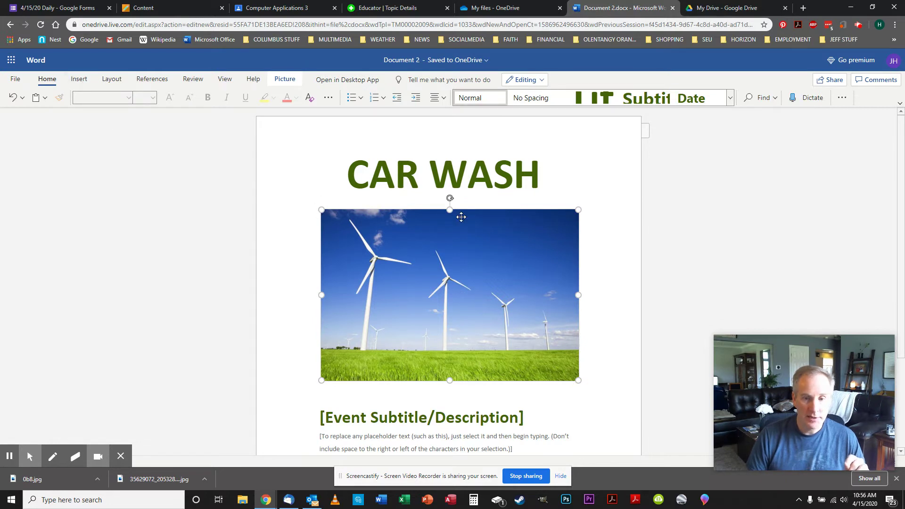
# Shrink the wind-turbine photo and centre it beneath the CAR WASH title.
pyautogui.moveTo(579, 209); pyautogui.dragTo(535, 210)
pyautogui.click(443, 98)
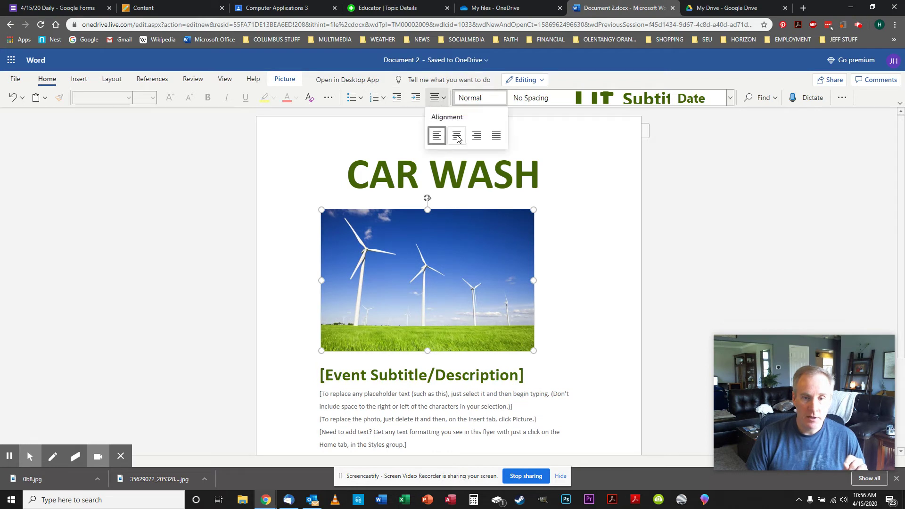
pyautogui.click(456, 135)
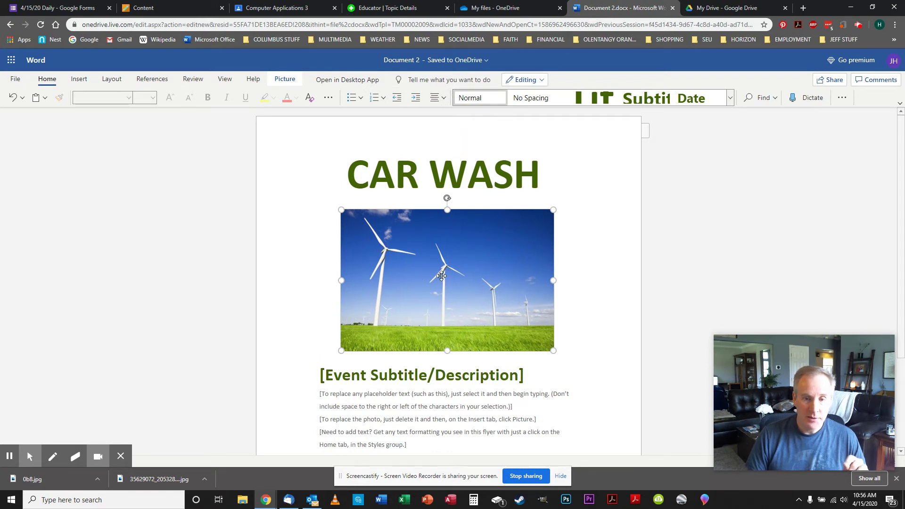
pyautogui.click(79, 81)
pyautogui.click(122, 98)
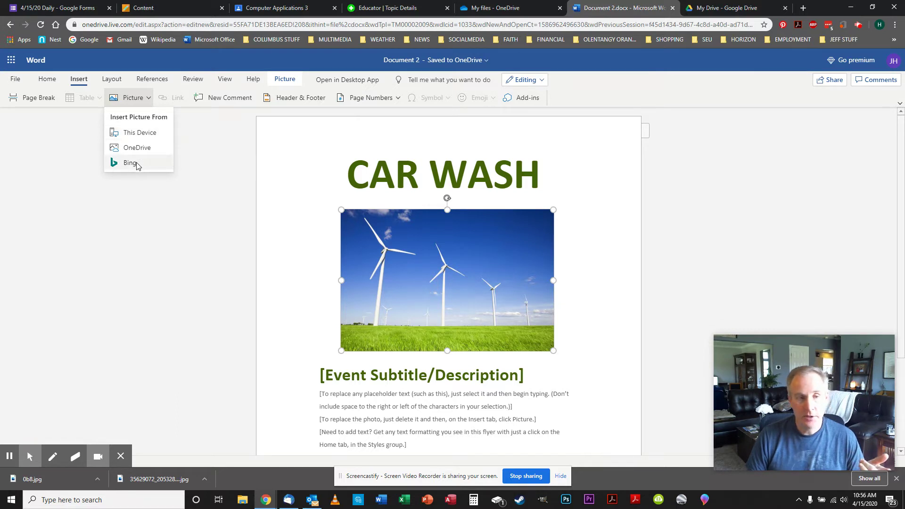
# Search Bing pictures for 'car wash' and insert the automatic car wash brushes photo.
pyautogui.click(126, 165)
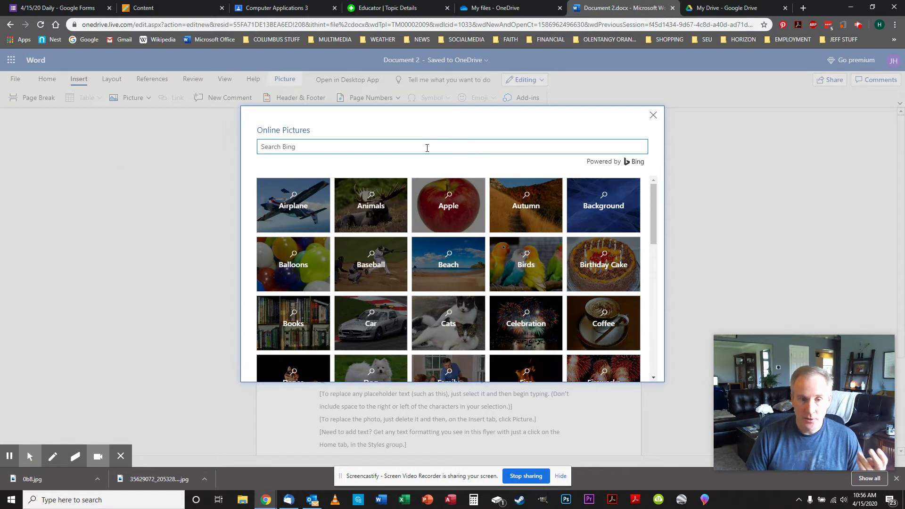
pyautogui.click(427, 148)
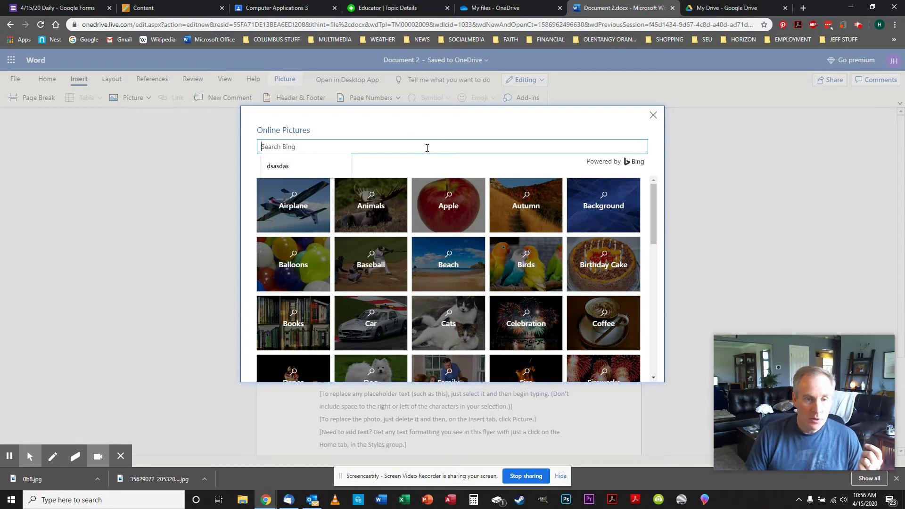
pyautogui.write('car')
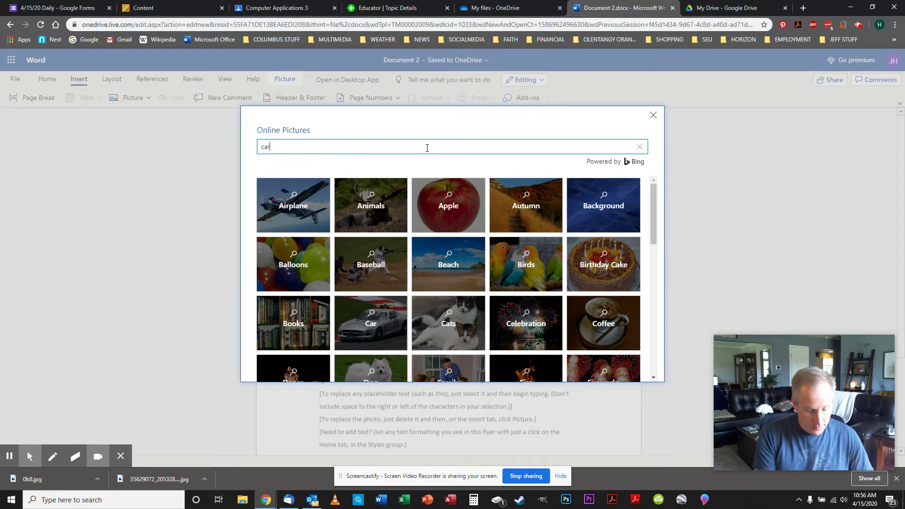
pyautogui.write(' wash')
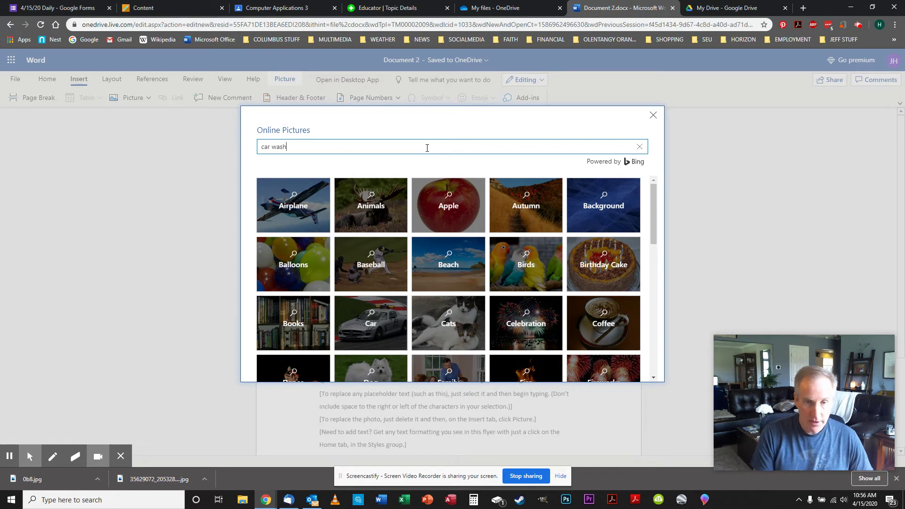
pyautogui.press('Return')
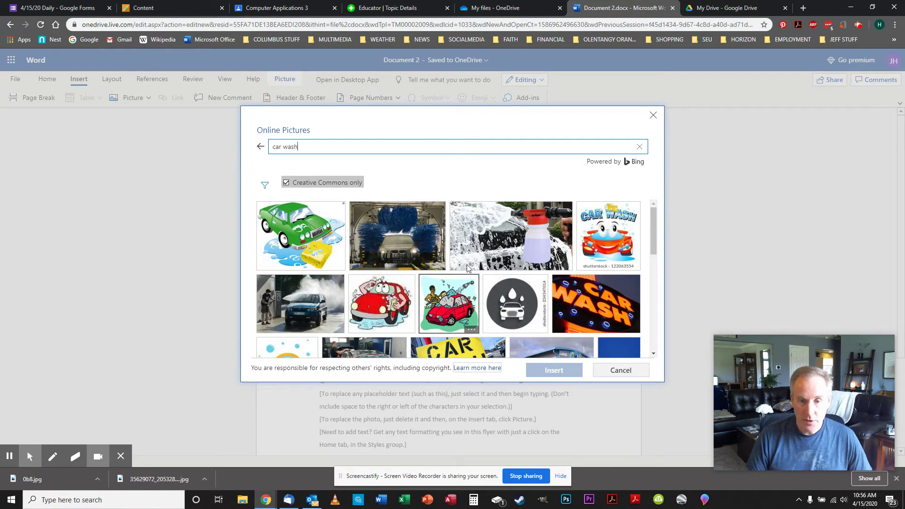
pyautogui.click(399, 240)
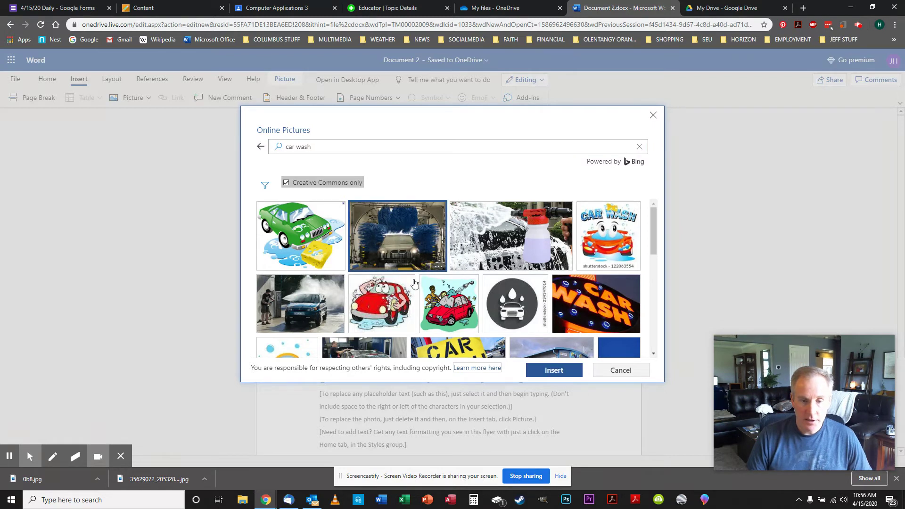
pyautogui.click(565, 371)
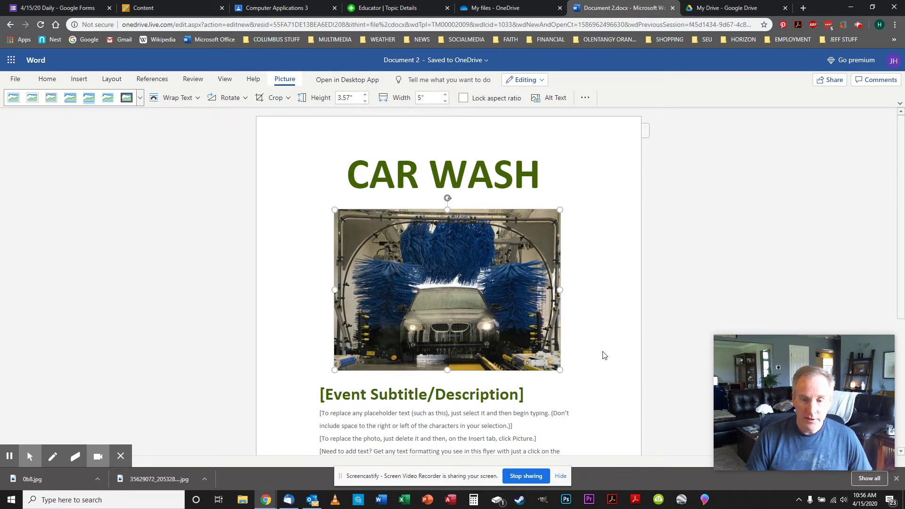
# Shrink the car wash photo to about 4.46 by 3.19 inches, then deselect it.
pyautogui.moveTo(561, 210); pyautogui.dragTo(537, 236)
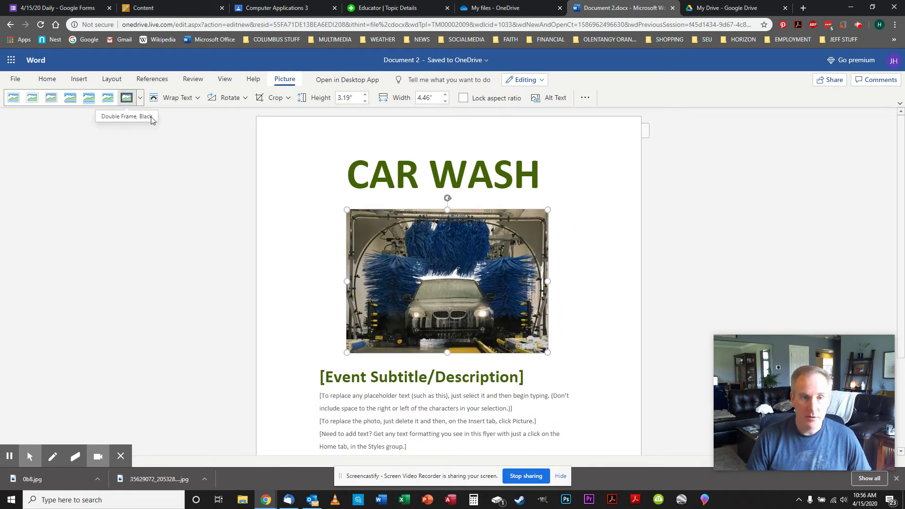
pyautogui.click(592, 271)
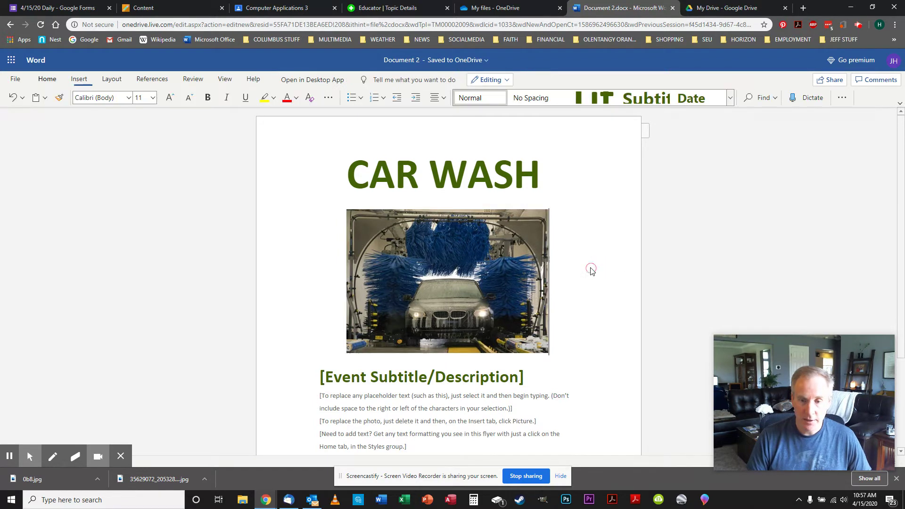
pyautogui.scroll(-2, 587, 292)
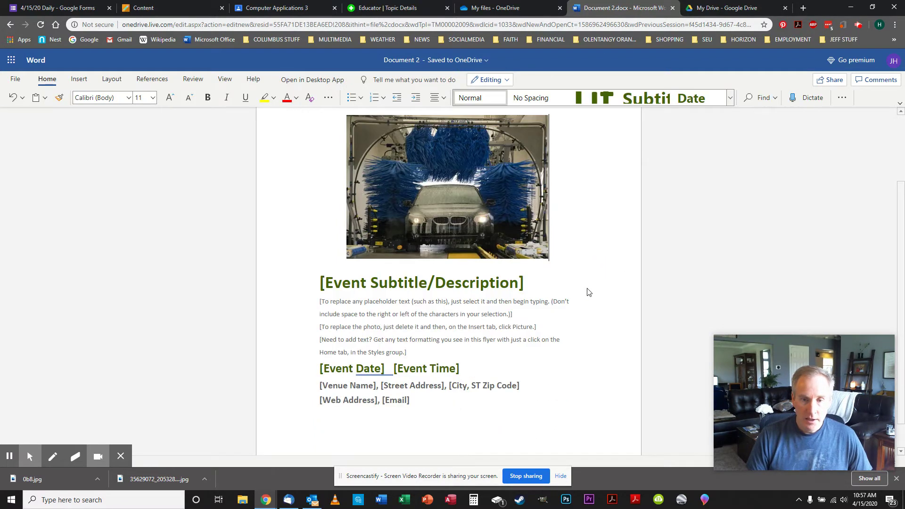
# Replace the [Event Subtitle/Description] placeholder with 'Clean your car!!!' and centre it.
pyautogui.click(321, 282)
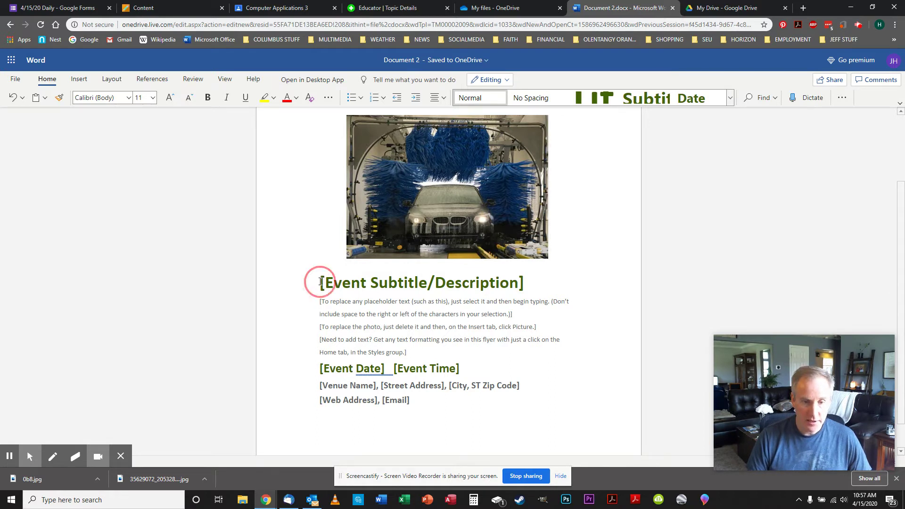
pyautogui.moveTo(321, 282); pyautogui.dragTo(526, 287)
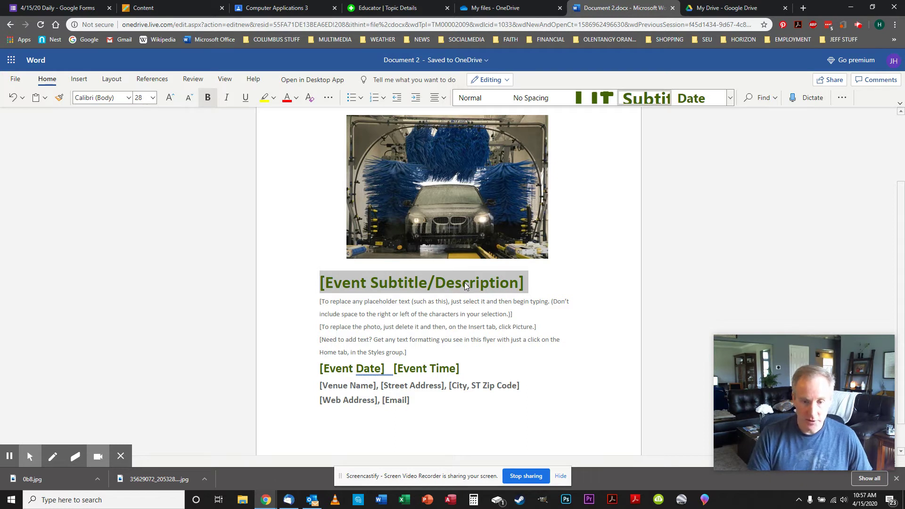
pyautogui.write('Cle')
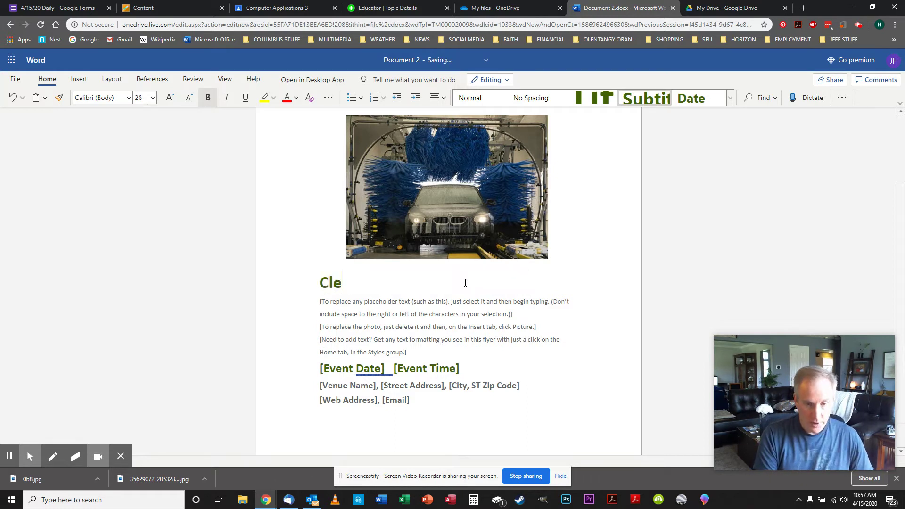
pyautogui.write('an your car!!!')
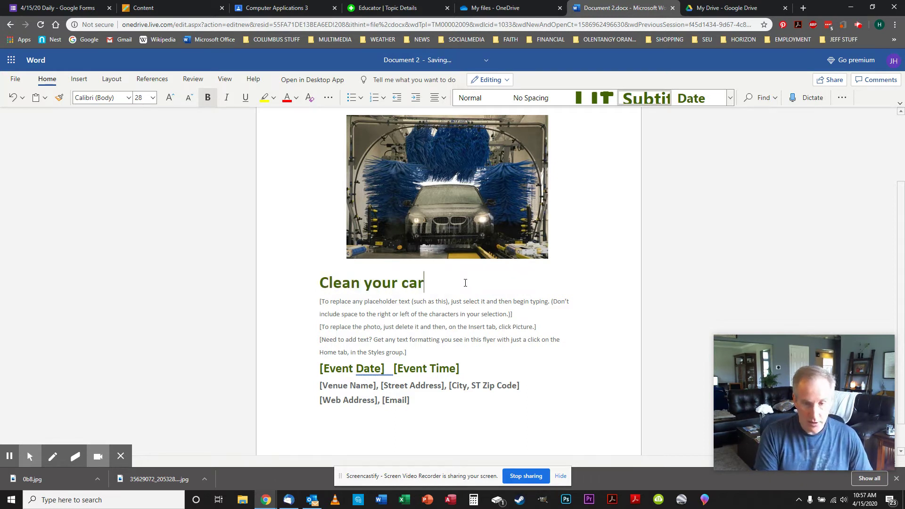
pyautogui.click(437, 98)
pyautogui.click(456, 137)
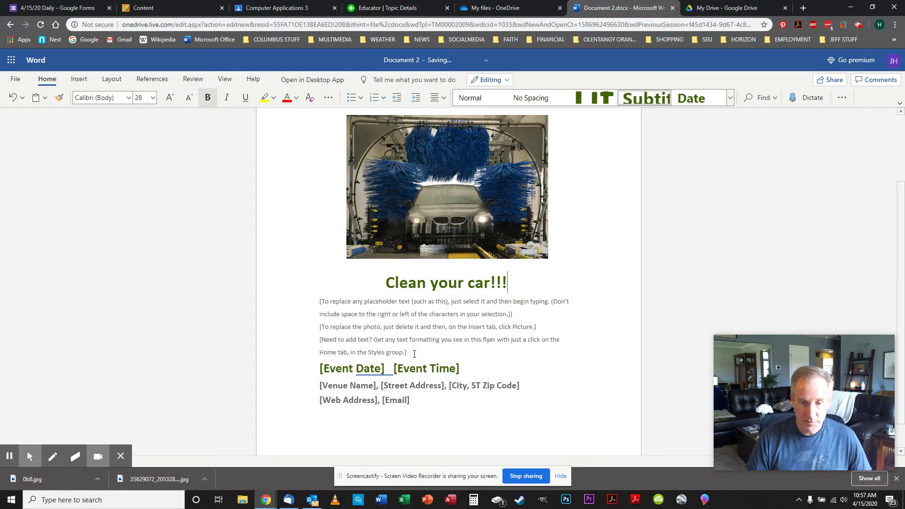
# Replace the instruction paragraphs with a centred line: 'Join us to clean that old dirty car! We have the best soap in town.'.
pyautogui.moveTo(414, 353); pyautogui.dragTo(306, 303)
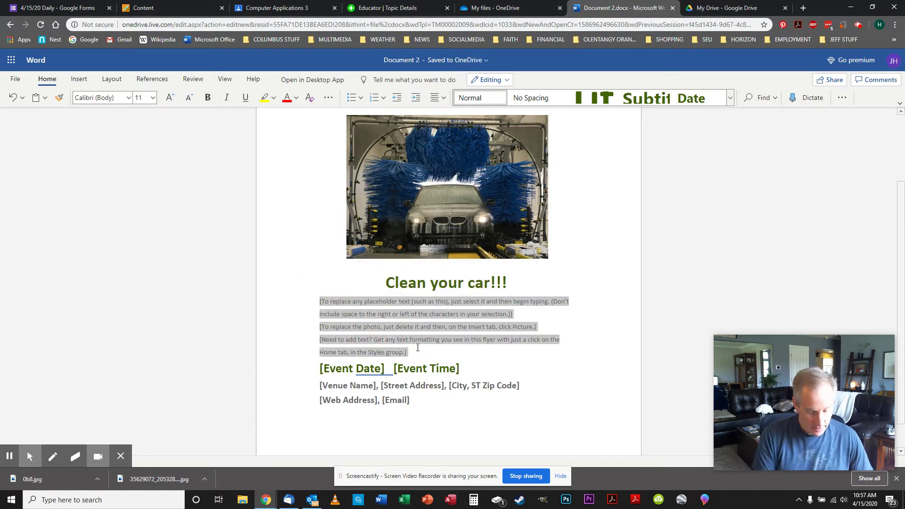
pyautogui.write('Join')
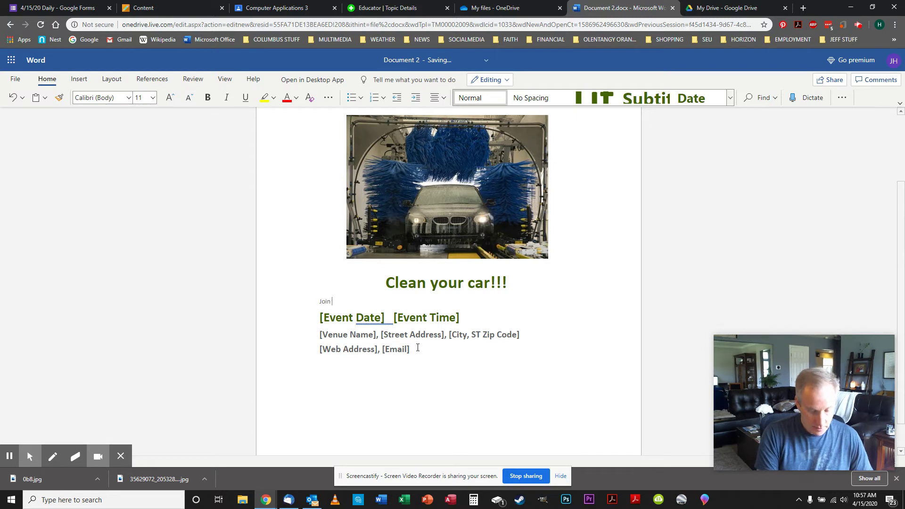
pyautogui.write(' us to clean that old dirty car!  We have t')
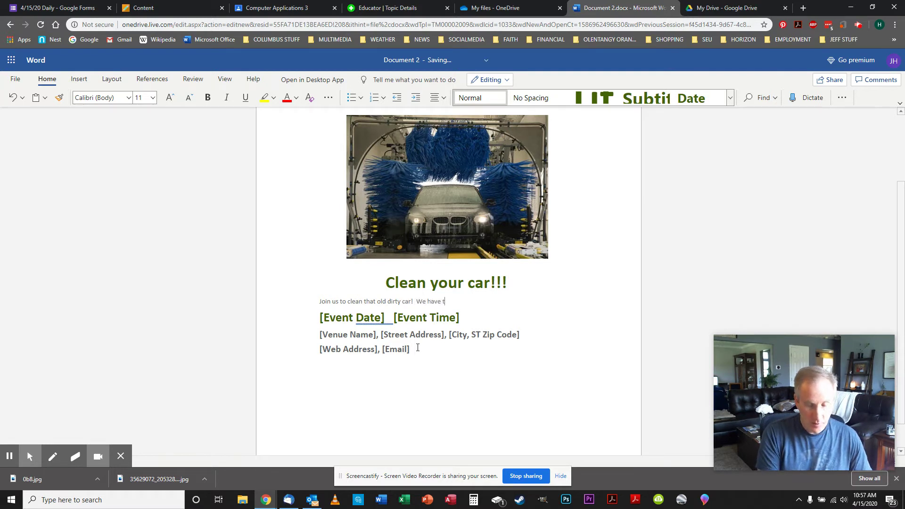
pyautogui.write('he best ')
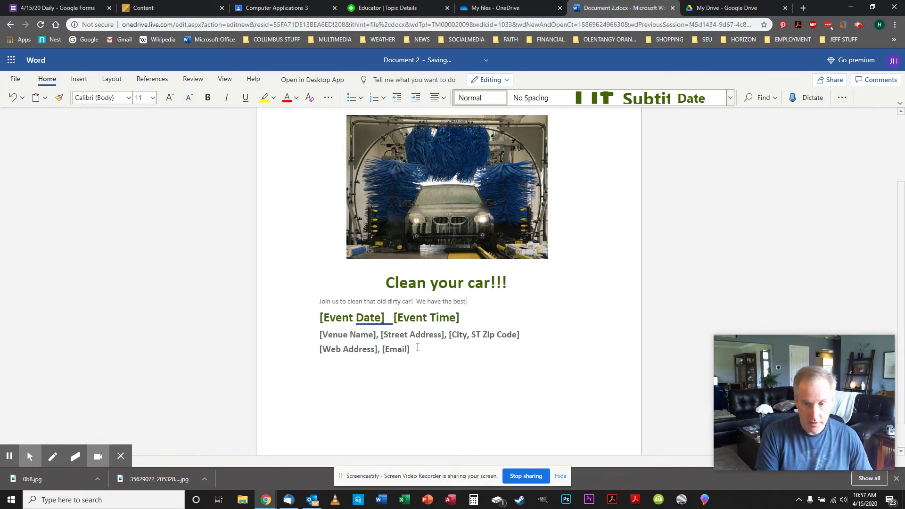
pyautogui.write('si')
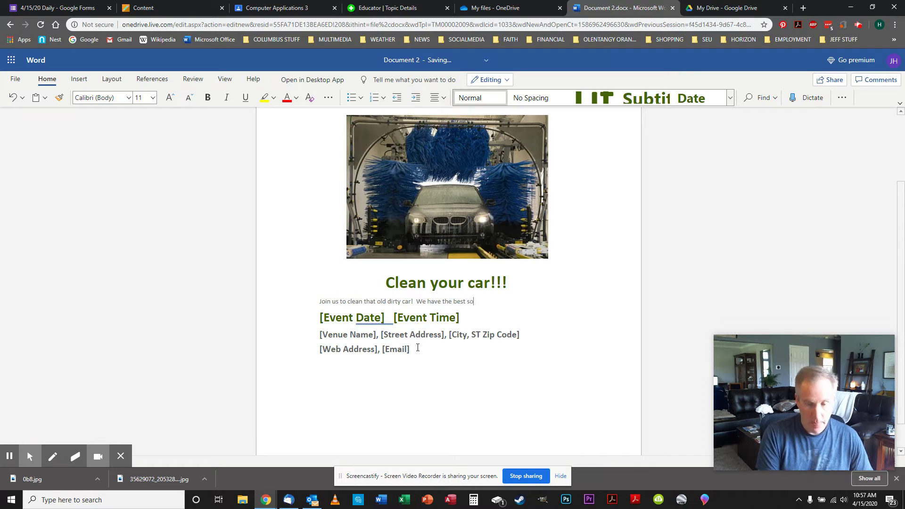
pyautogui.write('ap in town.')
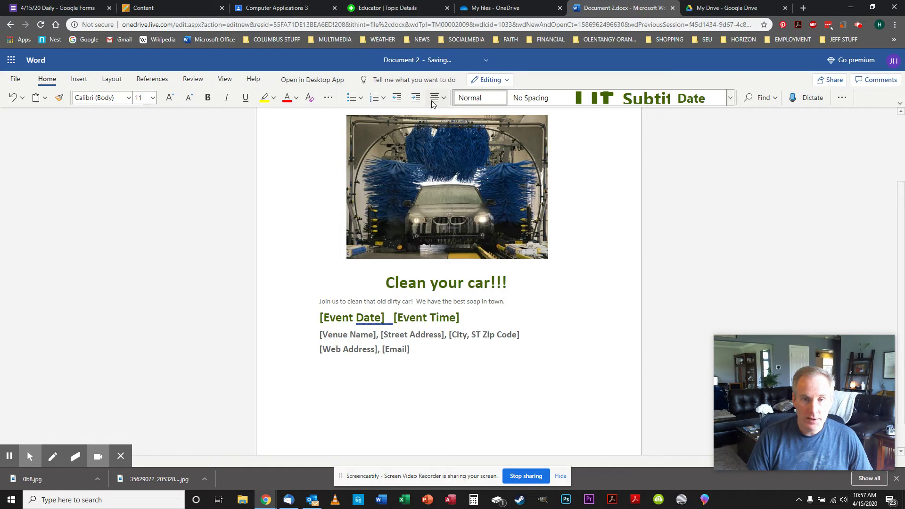
pyautogui.click(436, 98)
pyautogui.click(458, 136)
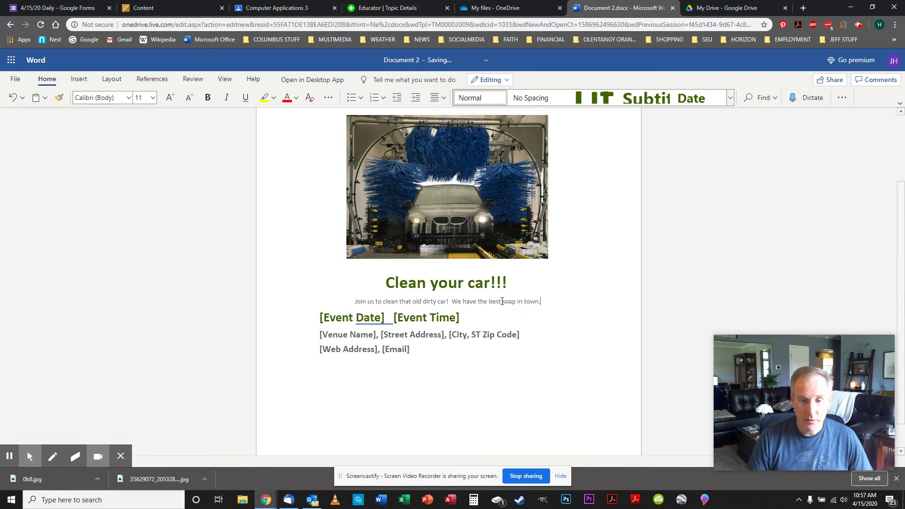
pyautogui.scroll(2, 500, 299)
pyautogui.scroll(-1, 443, 402)
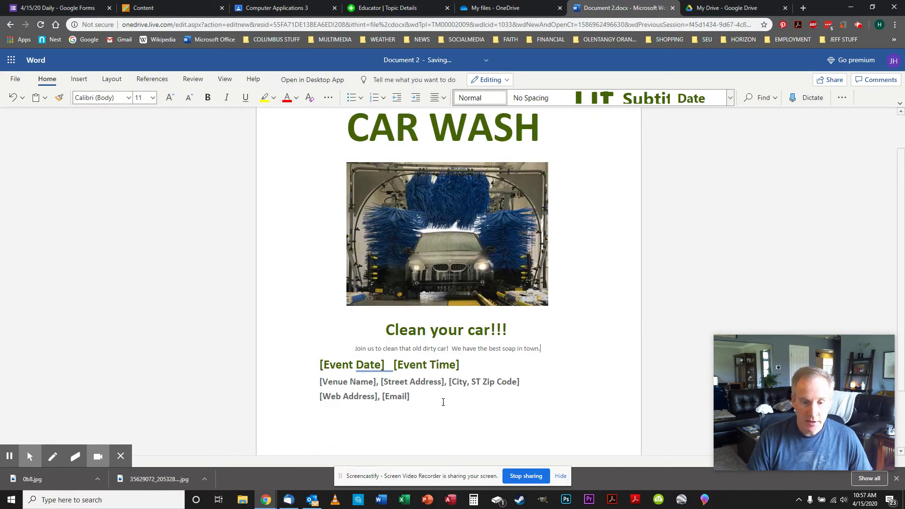
pyautogui.scroll(-1, 485, 372)
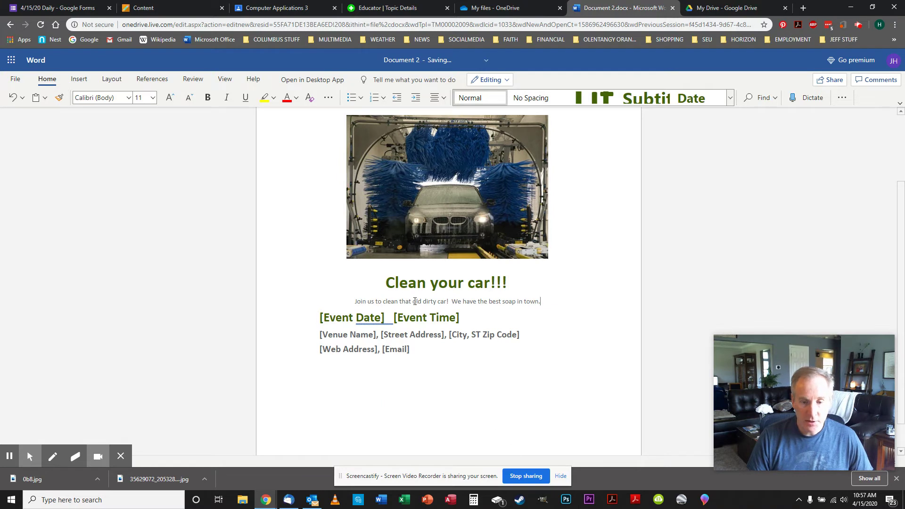
# Select the [Event Date] placeholder text below the description line.
pyautogui.moveTo(320, 317); pyautogui.dragTo(385, 321)
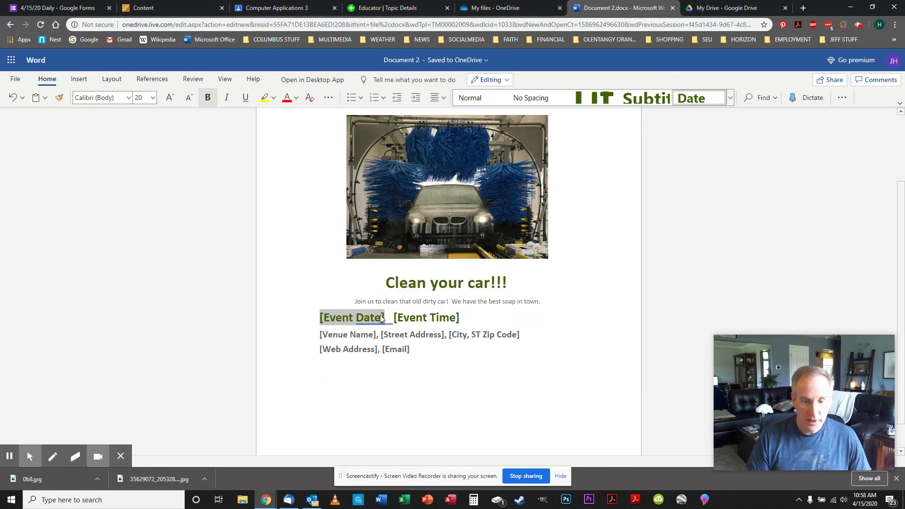
# Enter the date 4/20/20 and time 4pm, and delete the venue and web address placeholder lines.
pyautogui.write('4/20/')
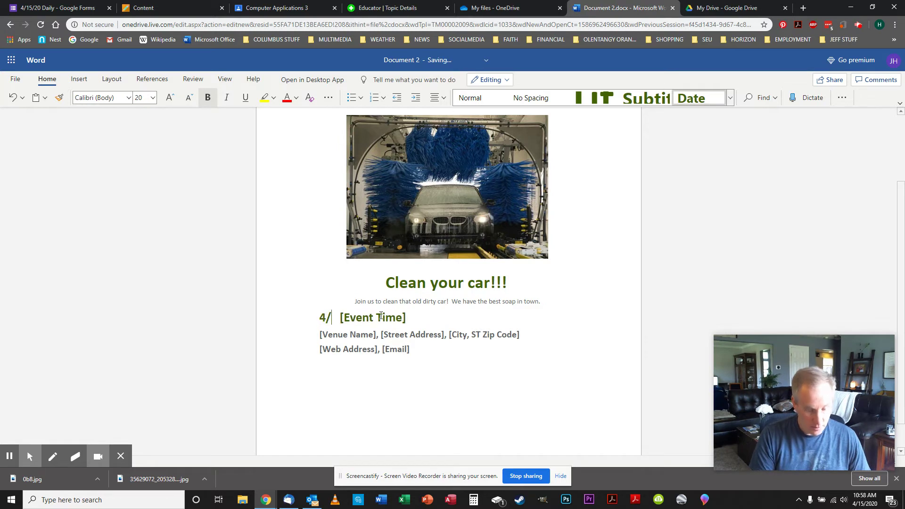
pyautogui.write('20')
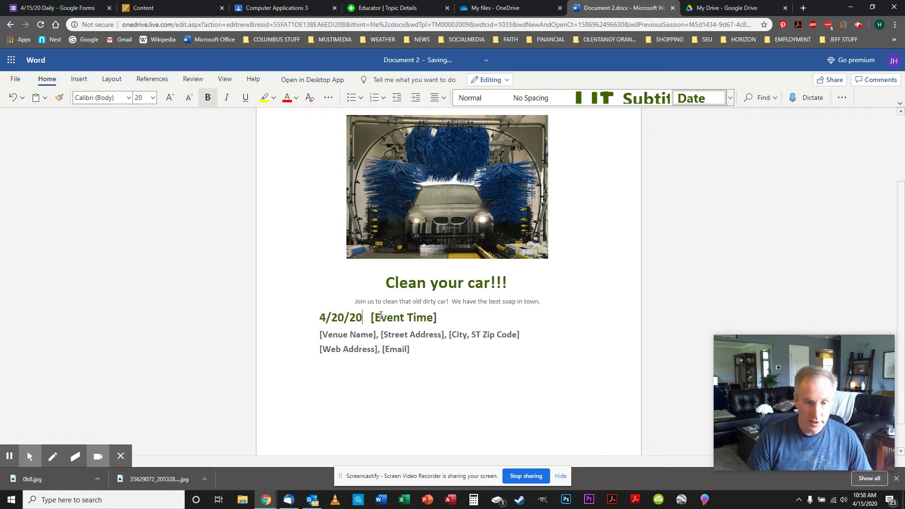
pyautogui.moveTo(376, 317); pyautogui.dragTo(444, 322)
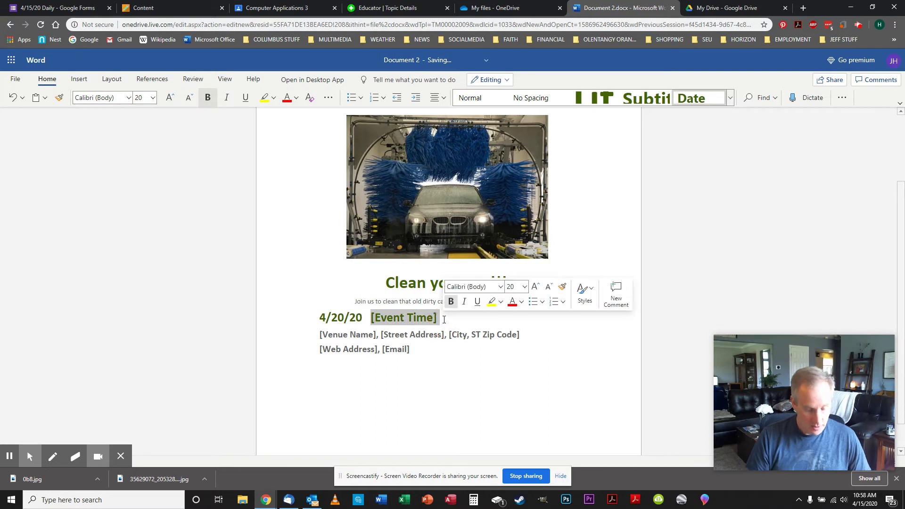
pyautogui.write('4pm')
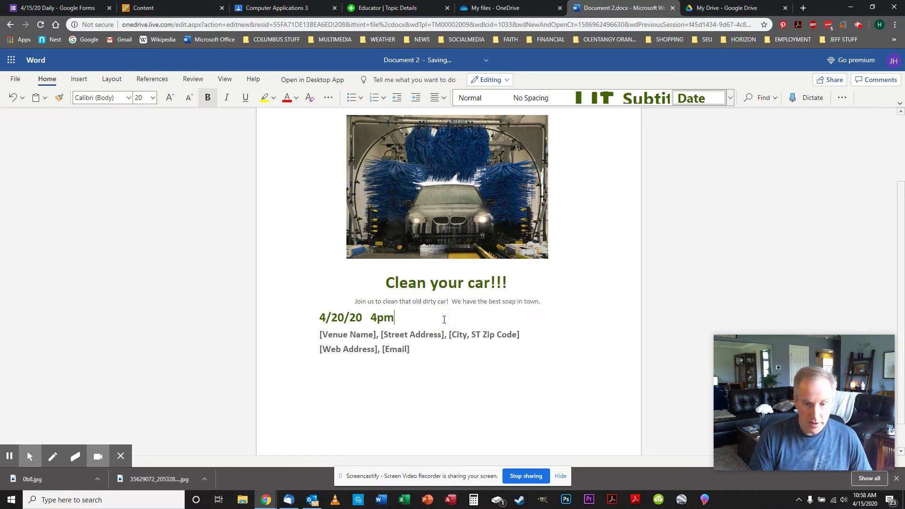
pyautogui.moveTo(320, 335); pyautogui.dragTo(419, 355)
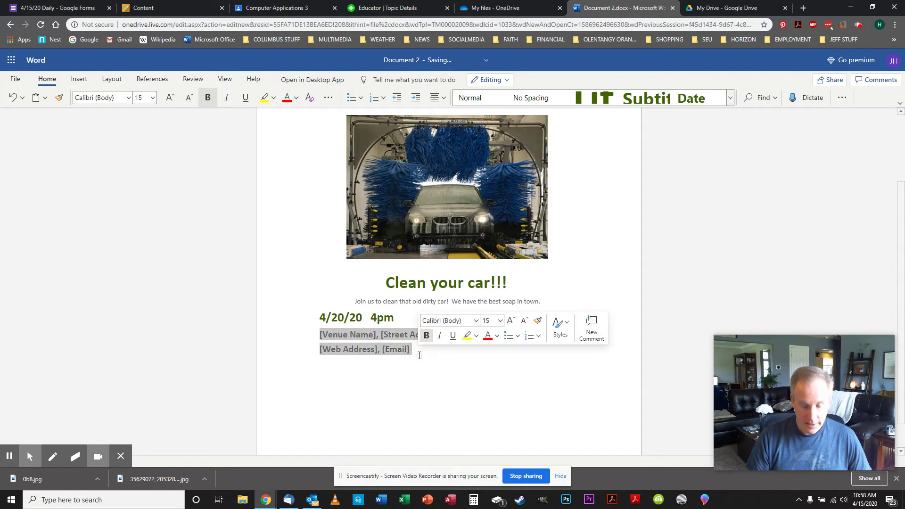
pyautogui.press('BackSpace')
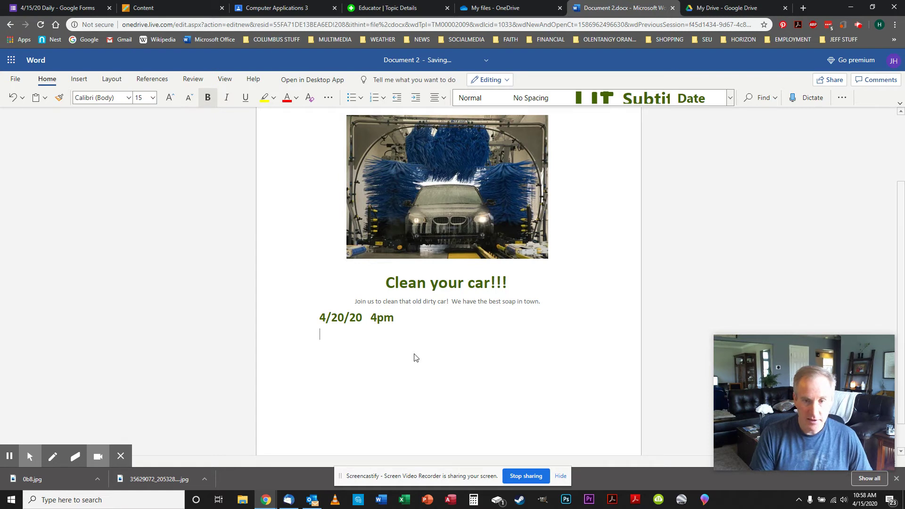
# Centre the date line, move 4pm onto its own line, and type a contact phone number below.
pyautogui.click(321, 317)
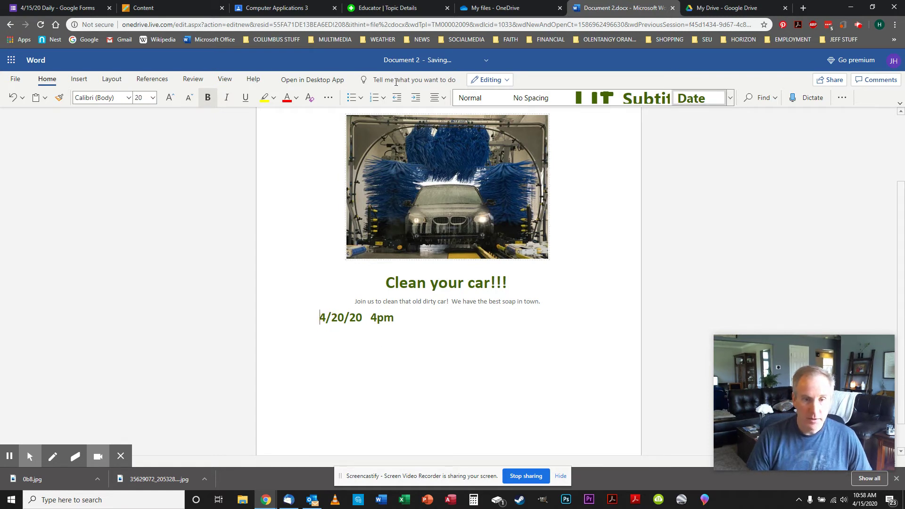
pyautogui.click(437, 99)
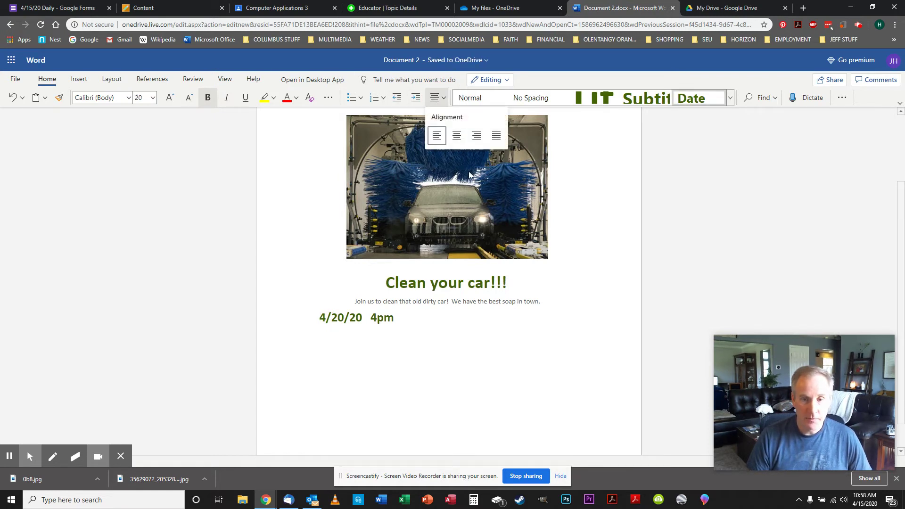
pyautogui.click(457, 135)
pyautogui.click(498, 319)
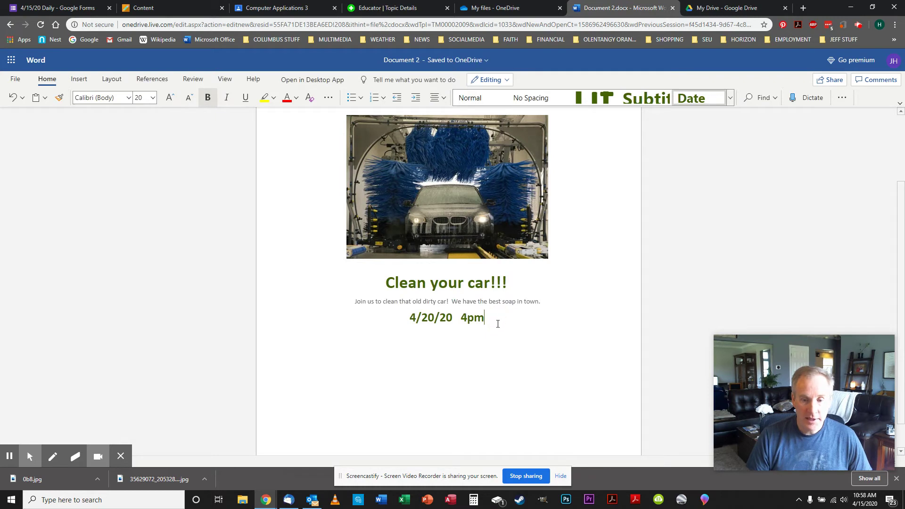
pyautogui.click(465, 321)
pyautogui.press('Return')
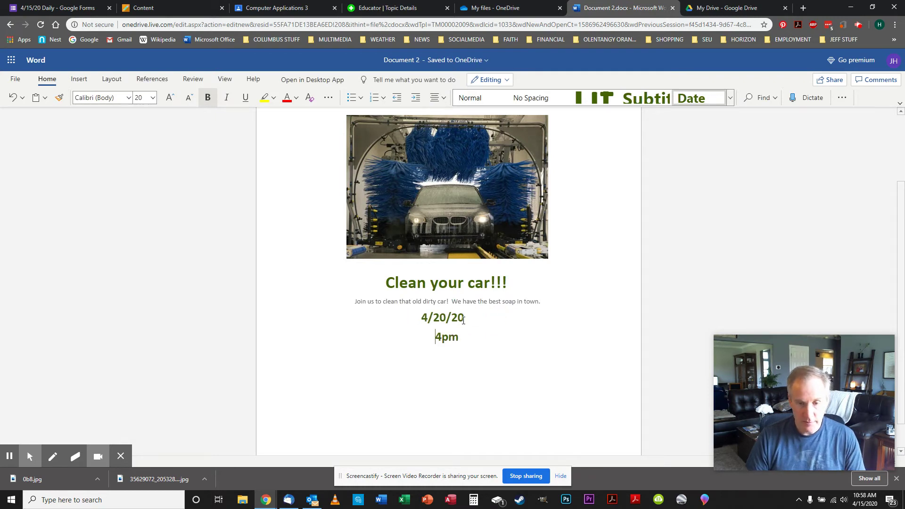
pyautogui.click(484, 343)
pyautogui.press('Return')
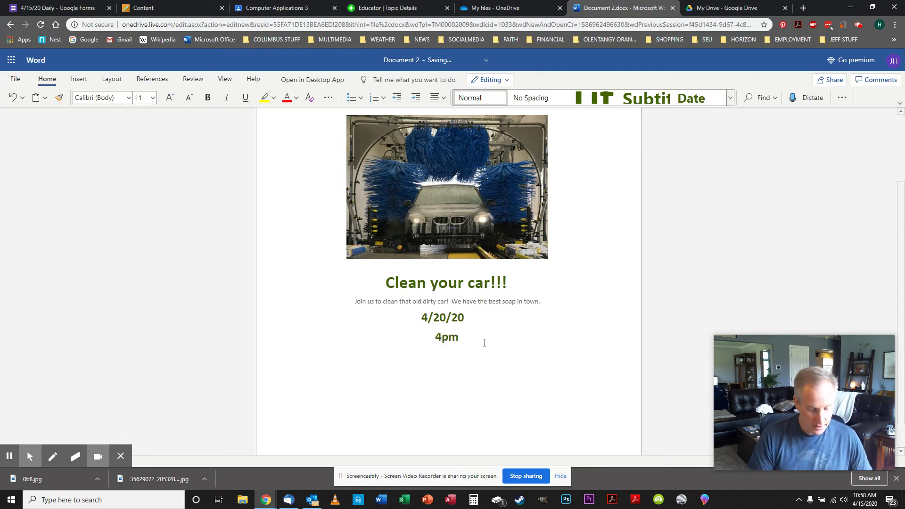
pyautogui.write('740-55')
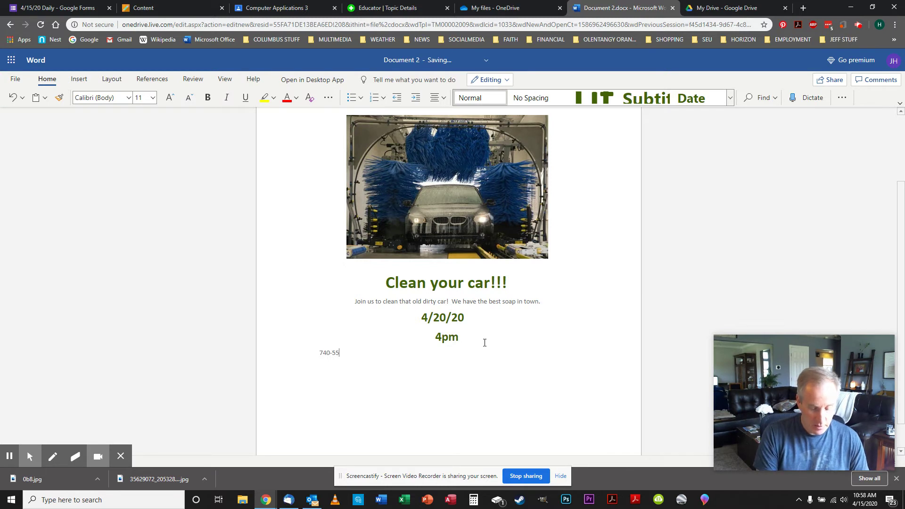
pyautogui.write('5-1212')
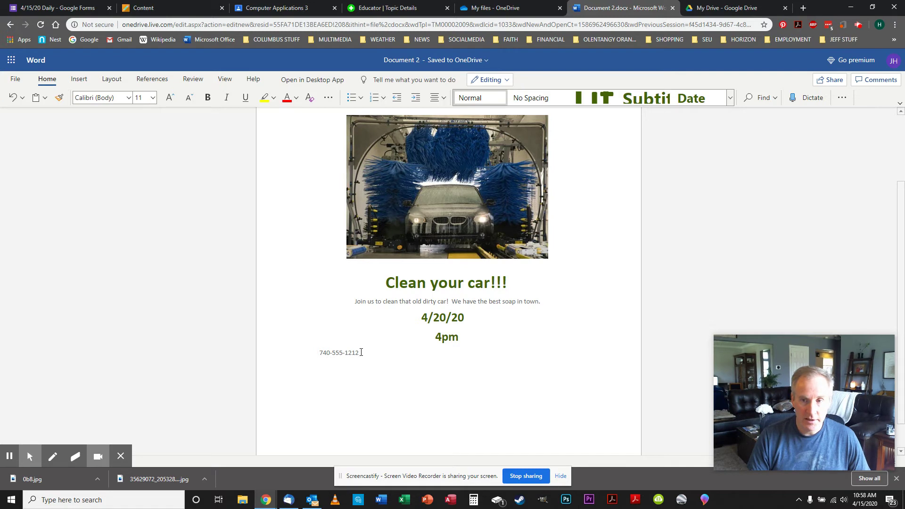
# Give the phone number line the bold green Date style, centre it, and start a new line.
pyautogui.moveTo(361, 352); pyautogui.dragTo(306, 352)
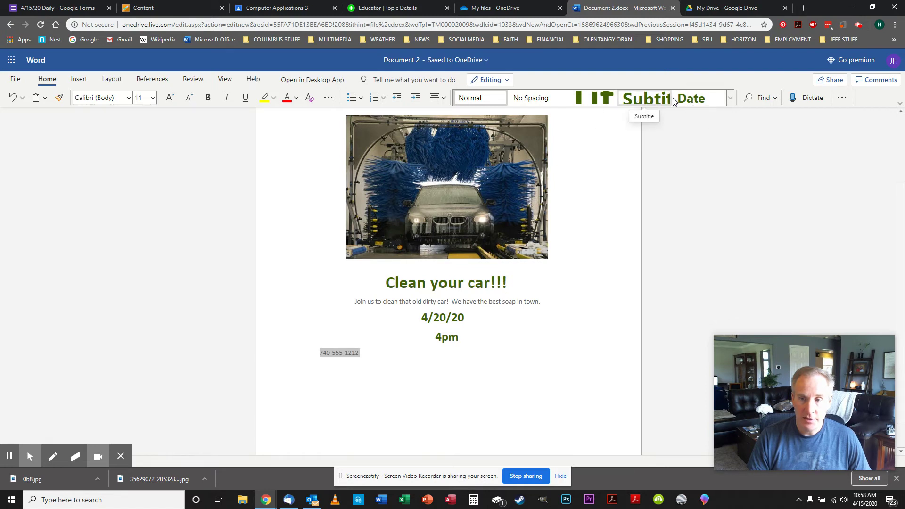
pyautogui.click(688, 97)
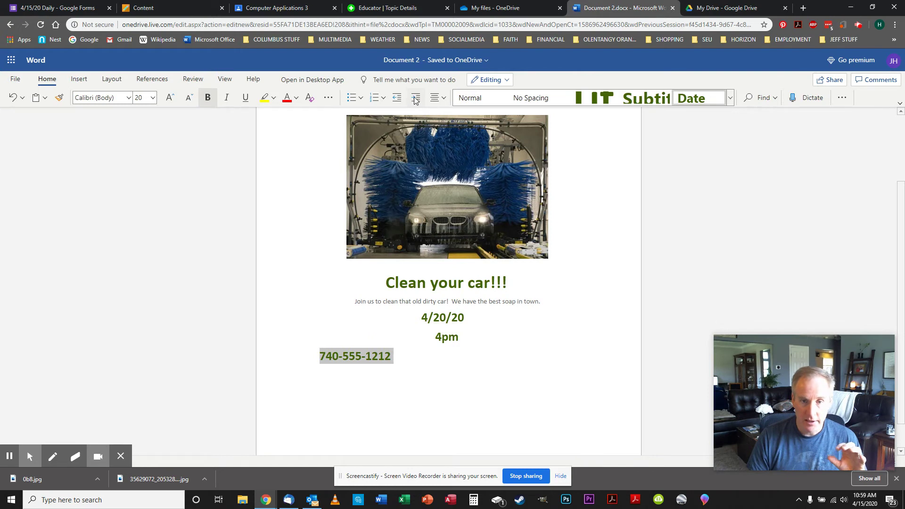
pyautogui.click(434, 97)
pyautogui.click(457, 135)
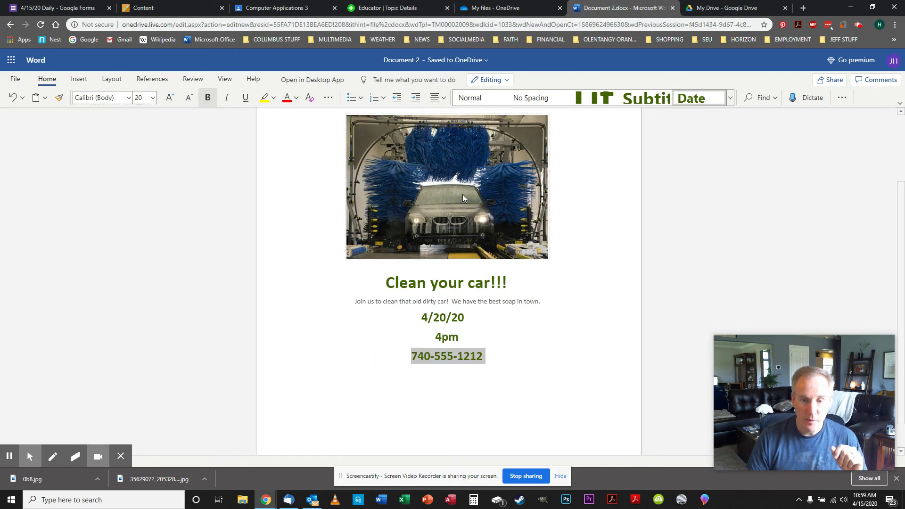
pyautogui.click(494, 357)
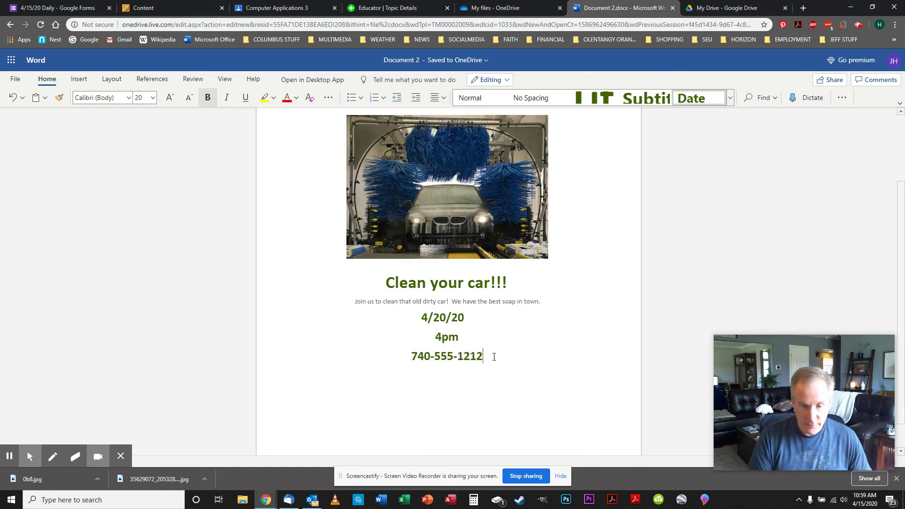
pyautogui.press('Return')
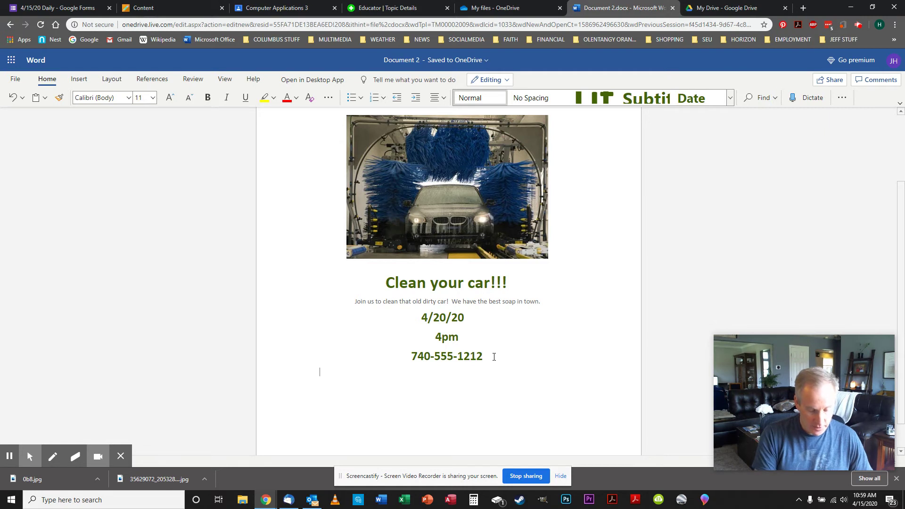
# Type the web address Mycleancar.com, correcting the typos along the way.
pyautogui.write('myclea')
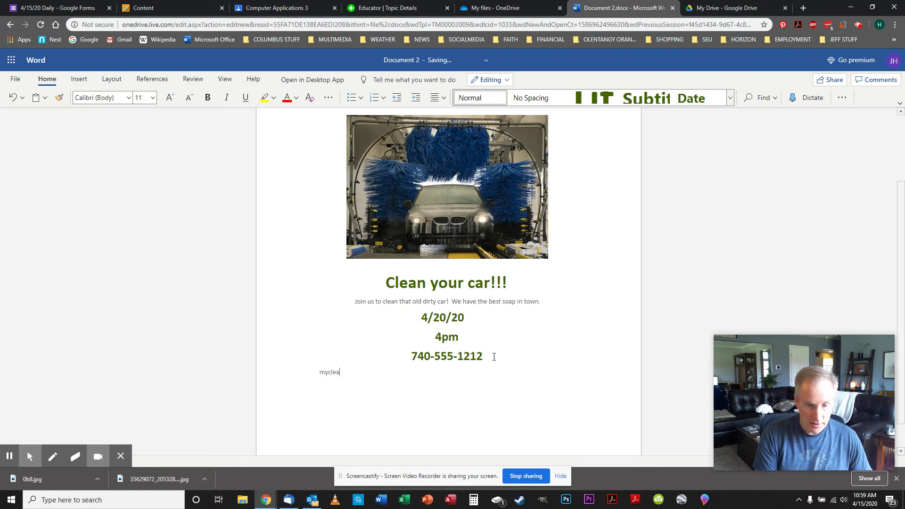
pyautogui.write('n.com')
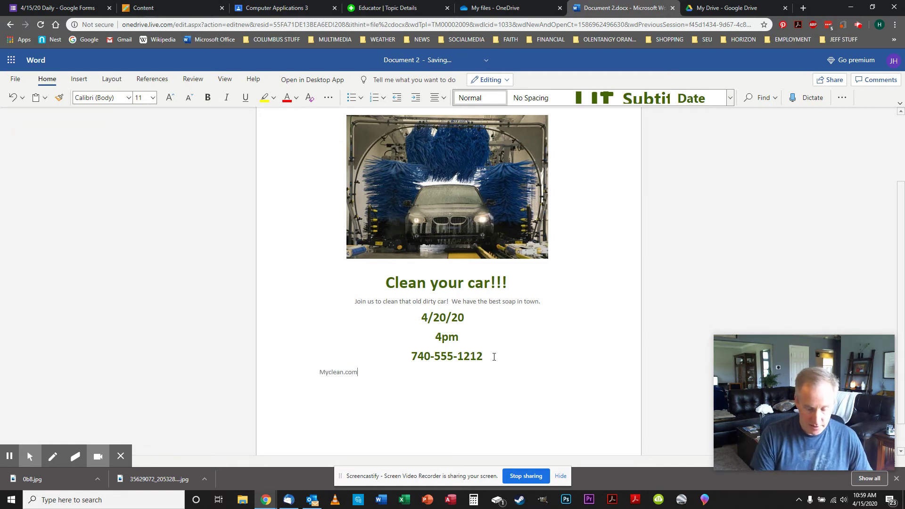
pyautogui.press('BackSpace')
pyautogui.press('BackSpace')
pyautogui.press('BackSpace')
pyautogui.press('BackSpace')
pyautogui.write('carr')
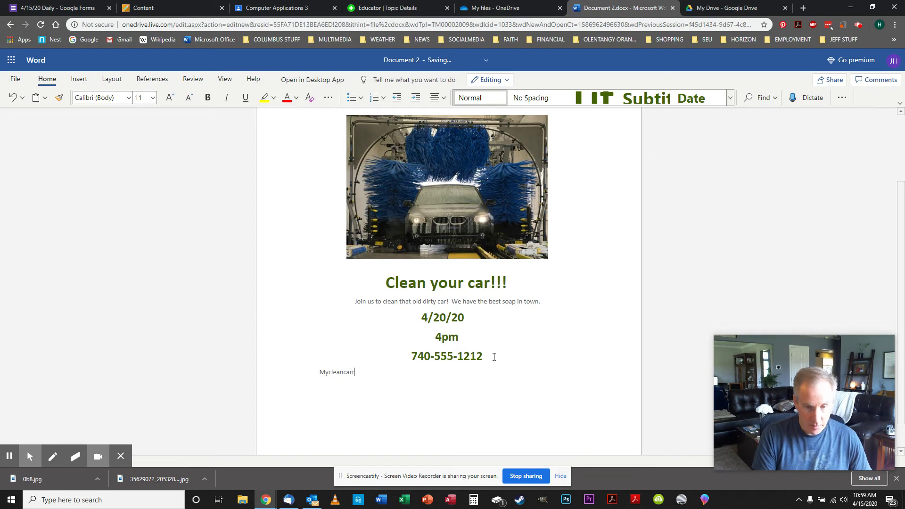
pyautogui.press('BackSpace')
pyautogui.write('@')
pyautogui.press('BackSpace')
pyautogui.write('.com')
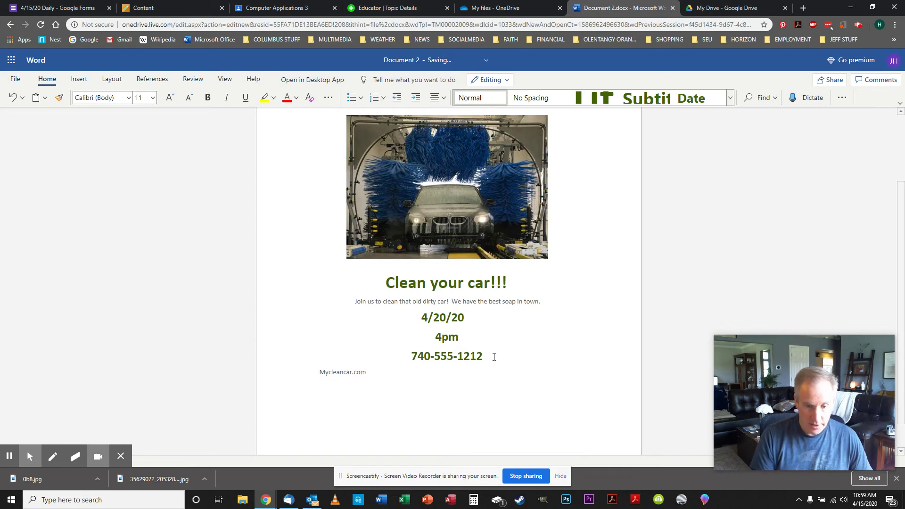
# Centre the Mycleancar.com line and apply the large green Title style to it.
pyautogui.moveTo(375, 368); pyautogui.dragTo(317, 368)
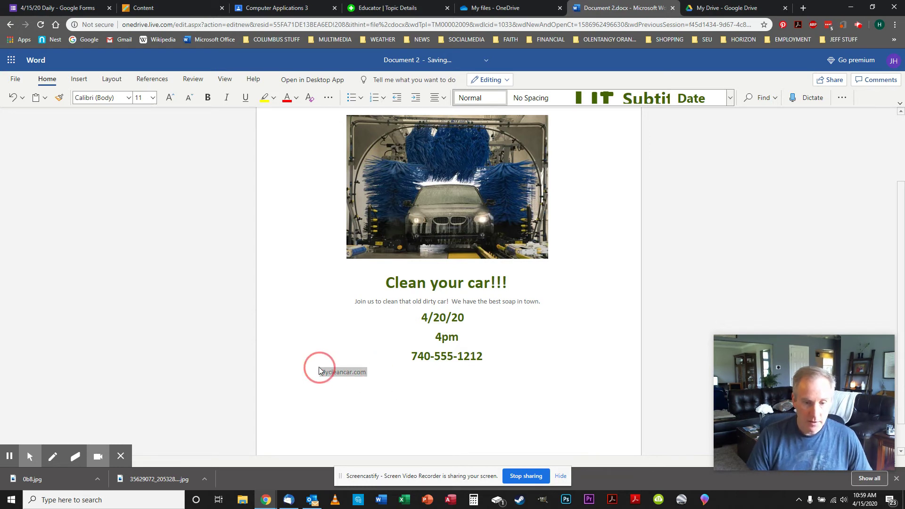
pyautogui.click(440, 99)
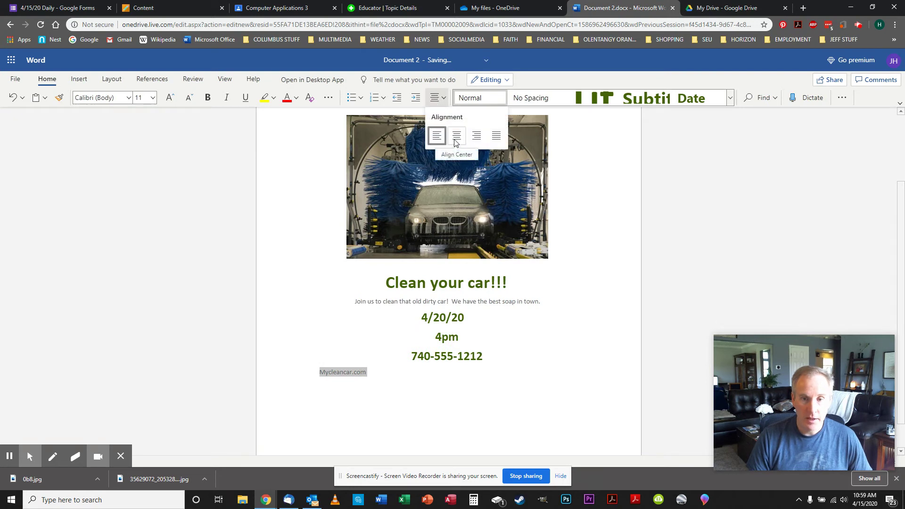
pyautogui.click(455, 137)
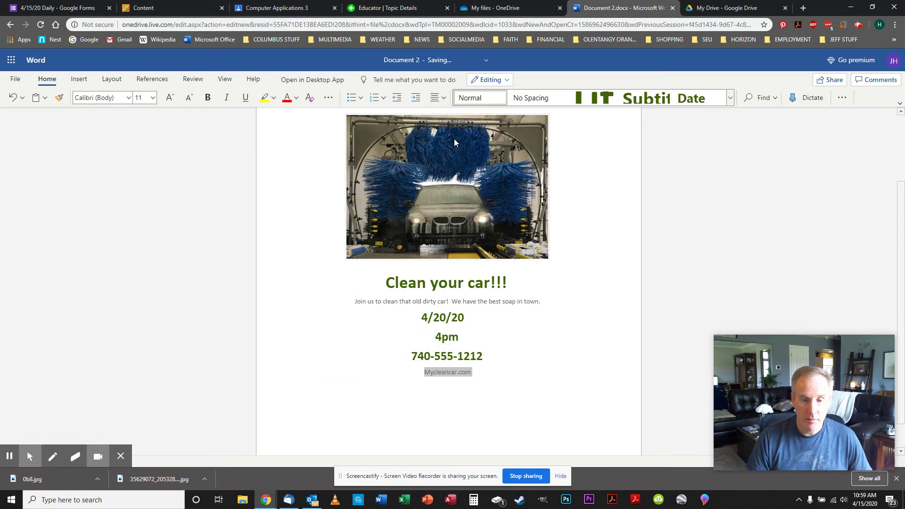
pyautogui.click(603, 100)
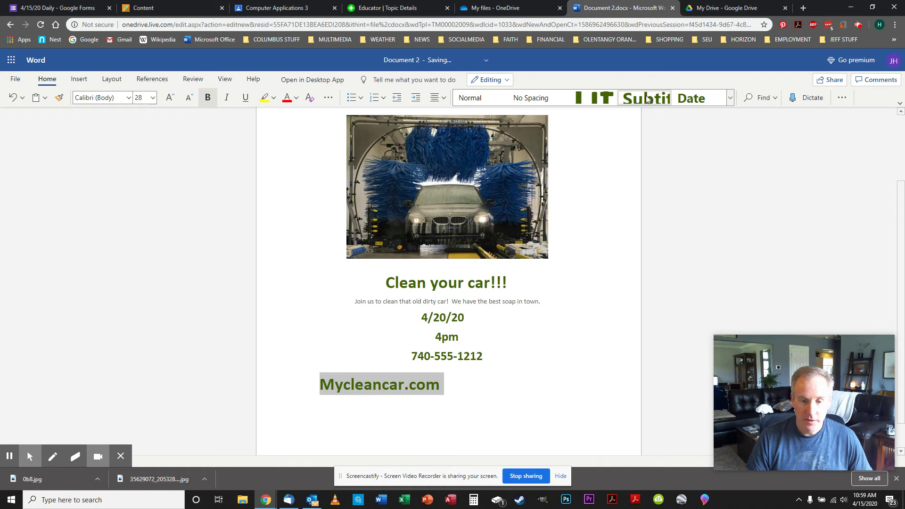
# Re-centre the Mycleancar.com line after restyling it.
pyautogui.click(434, 97)
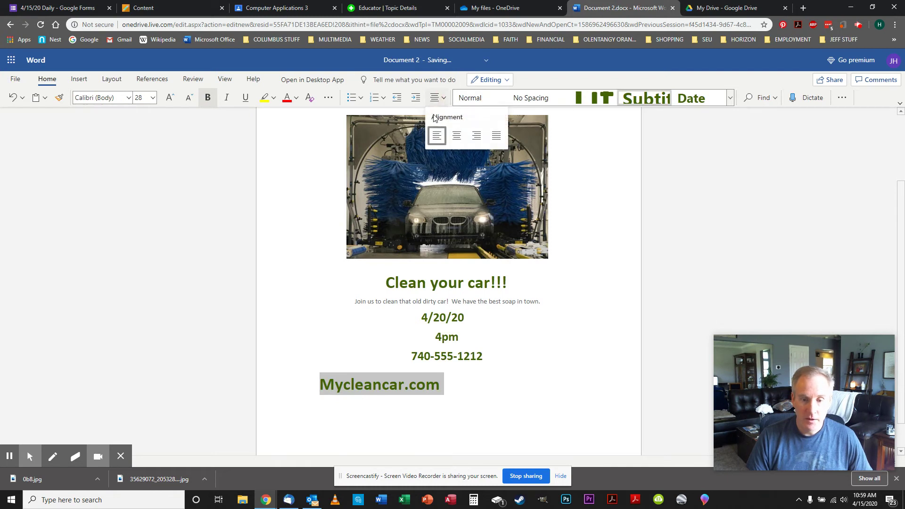
pyautogui.click(456, 137)
pyautogui.click(539, 320)
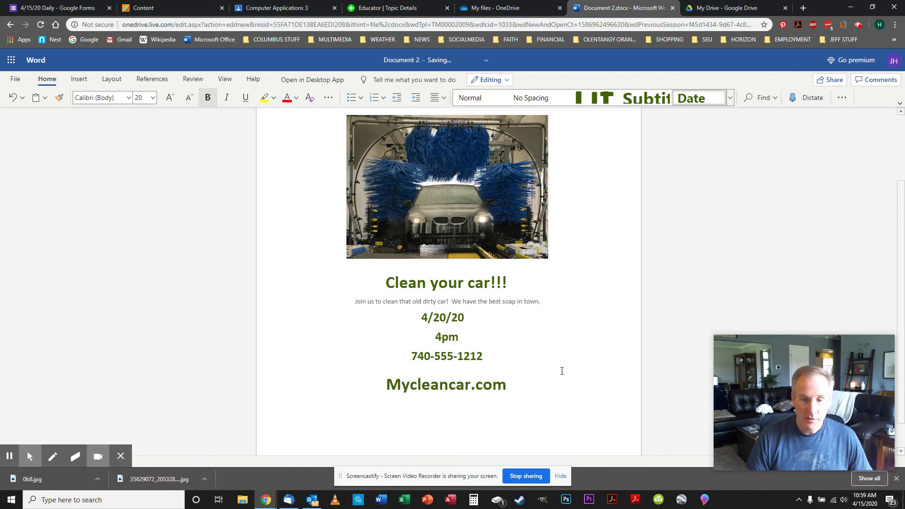
# Make the Join us invitation sentence bold red 14 pt and add a blank line after it.
pyautogui.moveTo(544, 302); pyautogui.dragTo(355, 302)
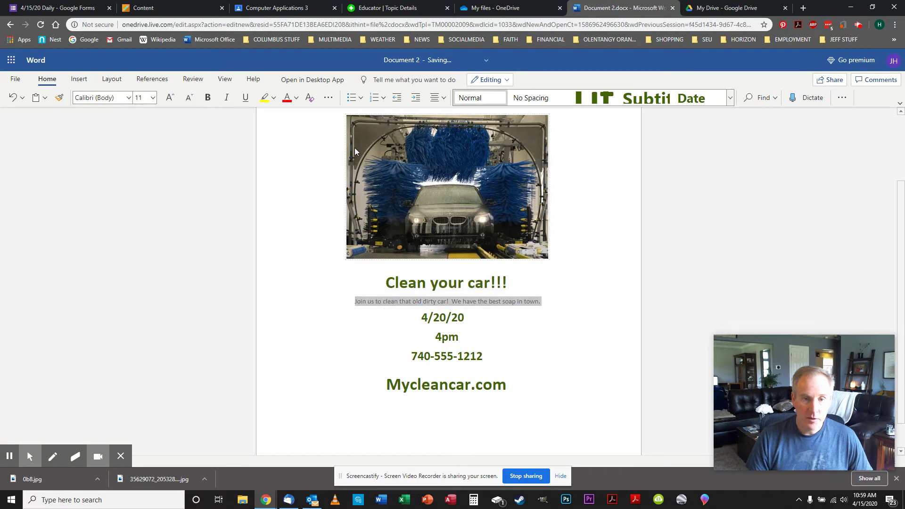
pyautogui.click(287, 100)
pyautogui.click(207, 98)
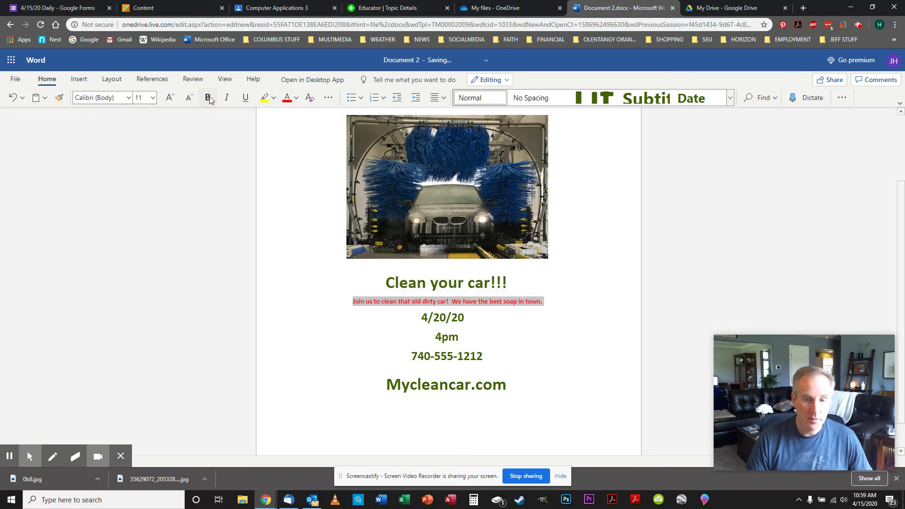
pyautogui.click(153, 98)
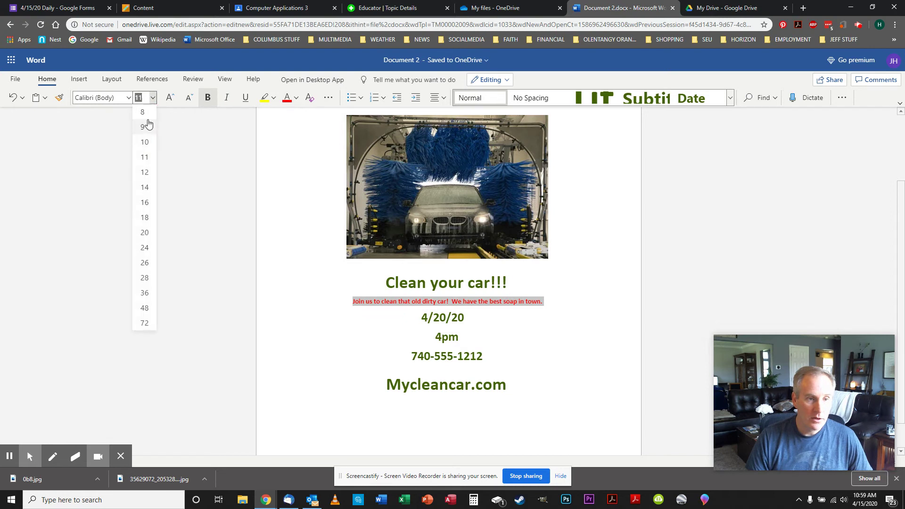
pyautogui.click(145, 187)
pyautogui.click(589, 308)
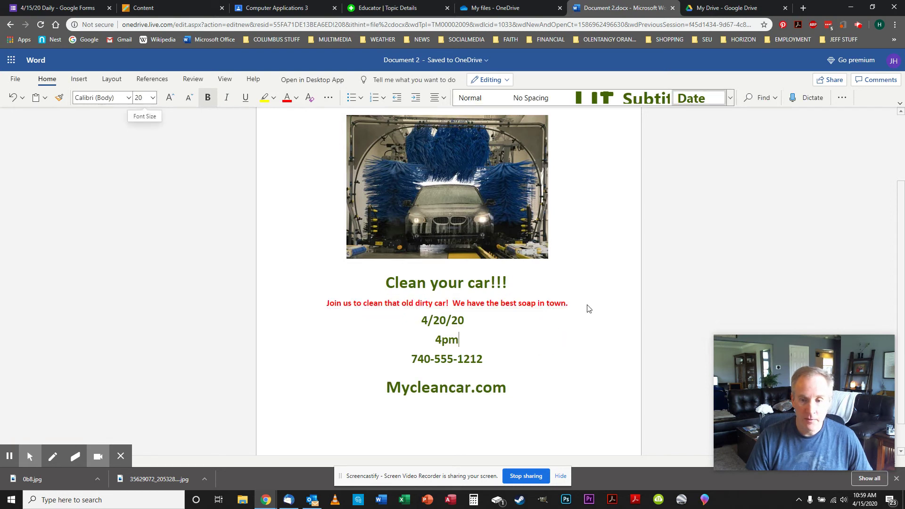
pyautogui.click(581, 306)
pyautogui.press('Return')
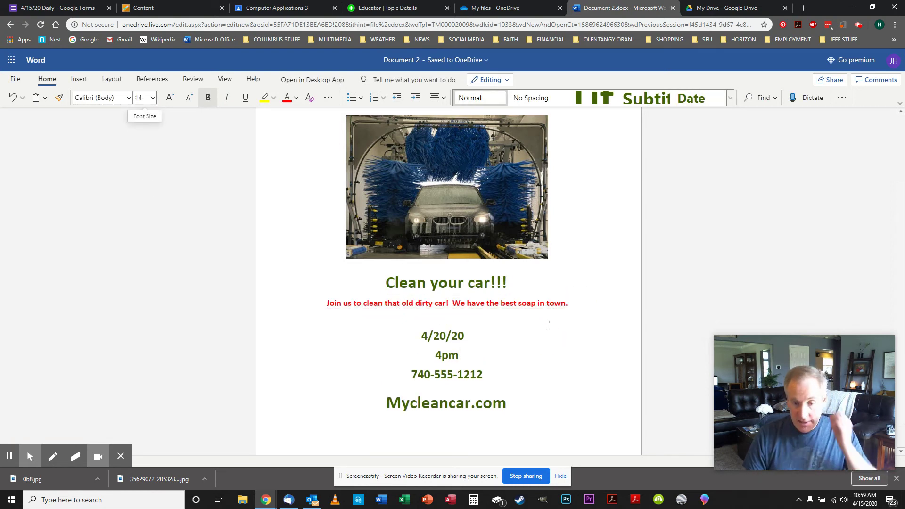
pyautogui.scroll(2, 547, 324)
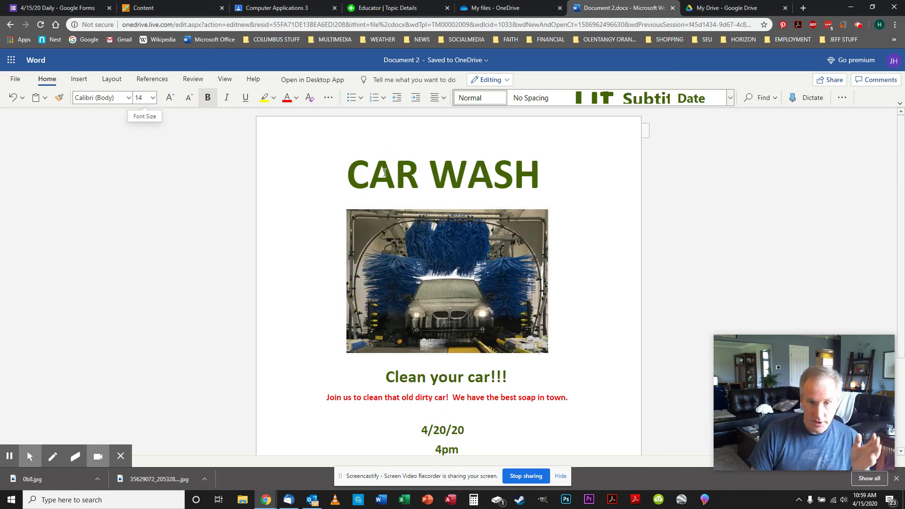
# Join 4pm back onto the 4/20/20 line so date and time read on one line.
pyautogui.scroll(-1, 447, 379)
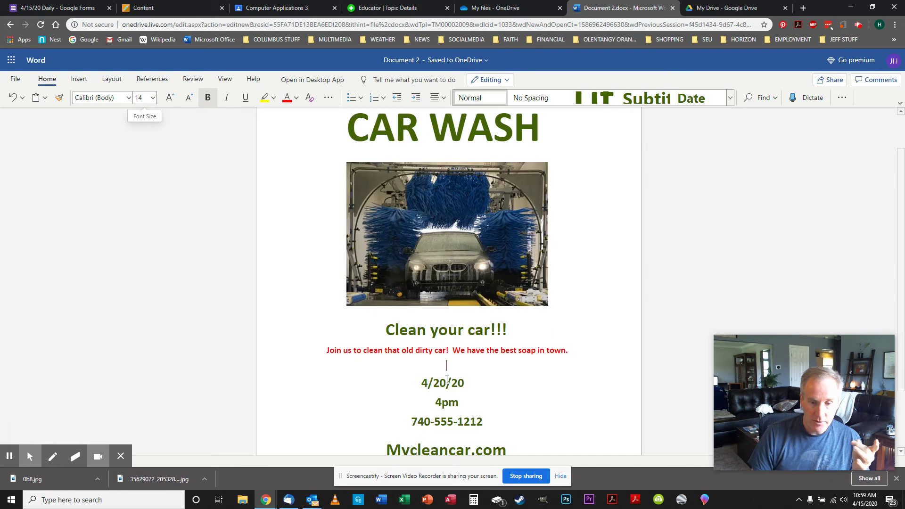
pyautogui.scroll(-2, 474, 328)
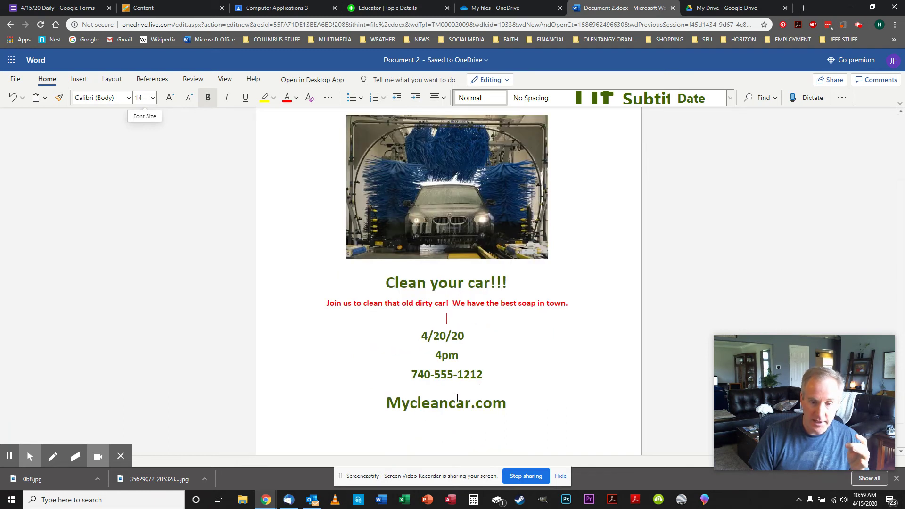
pyautogui.click(435, 323)
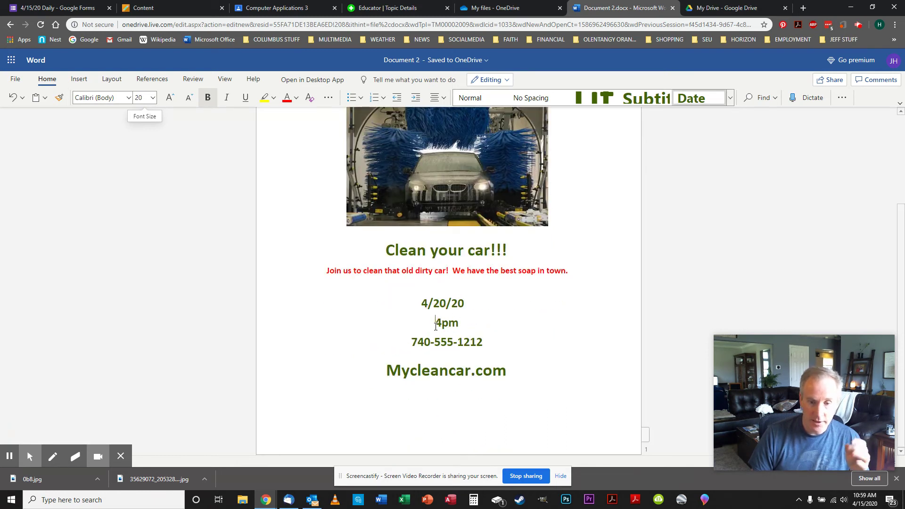
pyautogui.press('BackSpace')
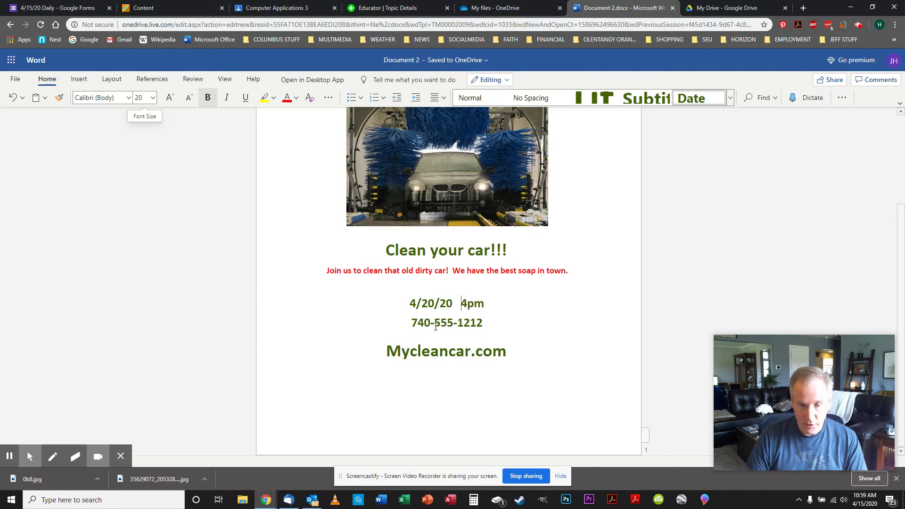
pyautogui.click(550, 362)
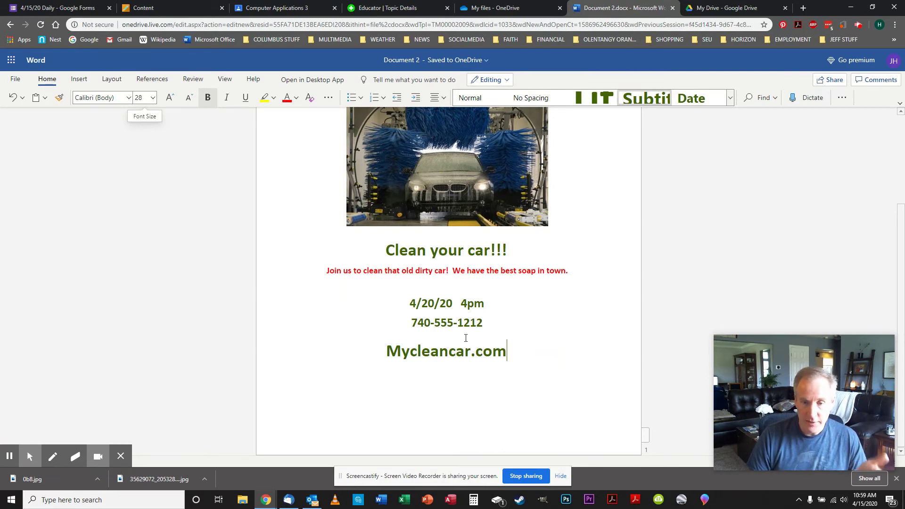
pyautogui.scroll(2, 465, 335)
pyautogui.scroll(-1, 492, 351)
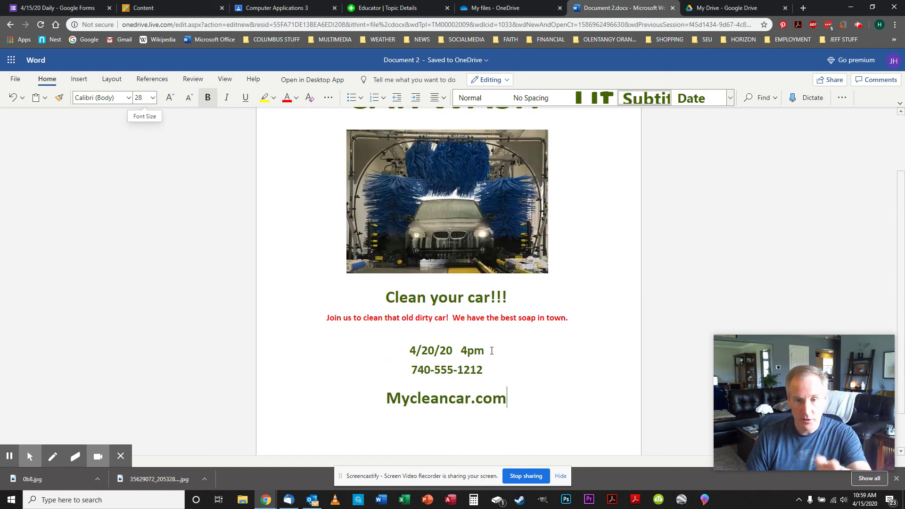
pyautogui.scroll(1, 492, 351)
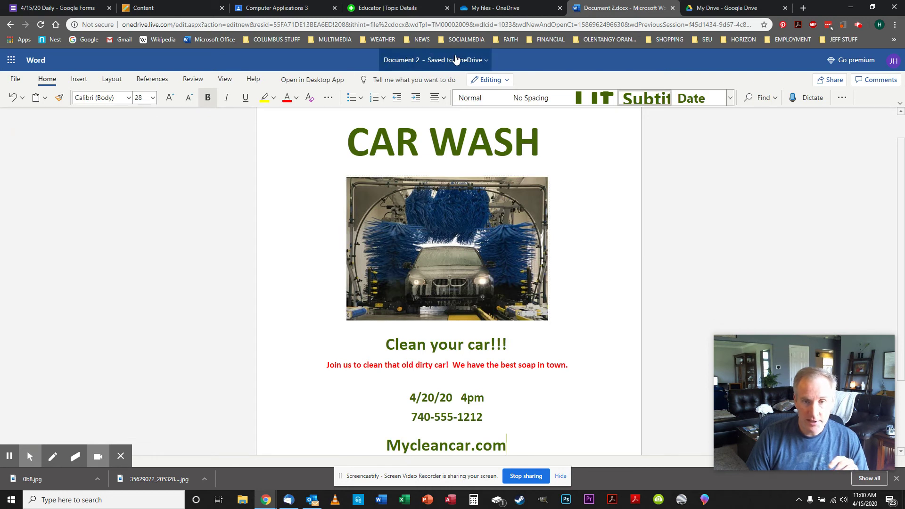
# Rename the document from Document 2 to 'flyer'.
pyautogui.click(416, 65)
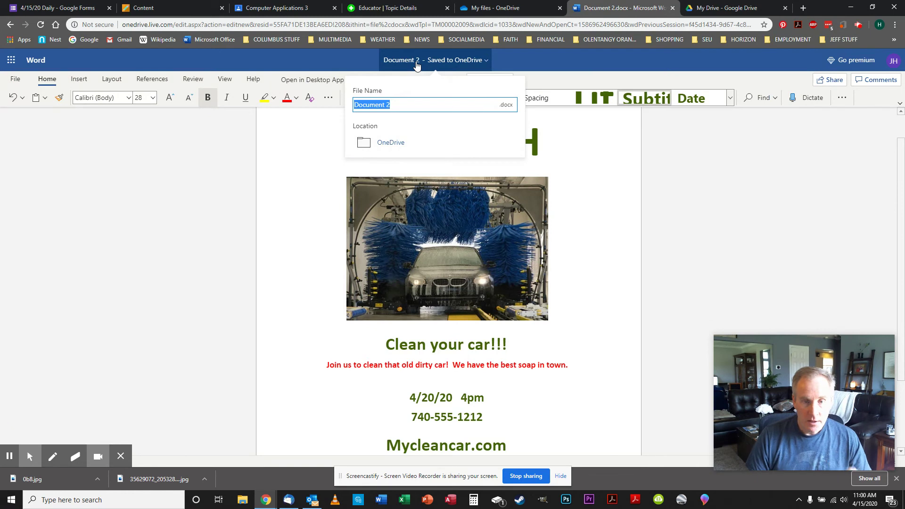
pyautogui.write('fl')
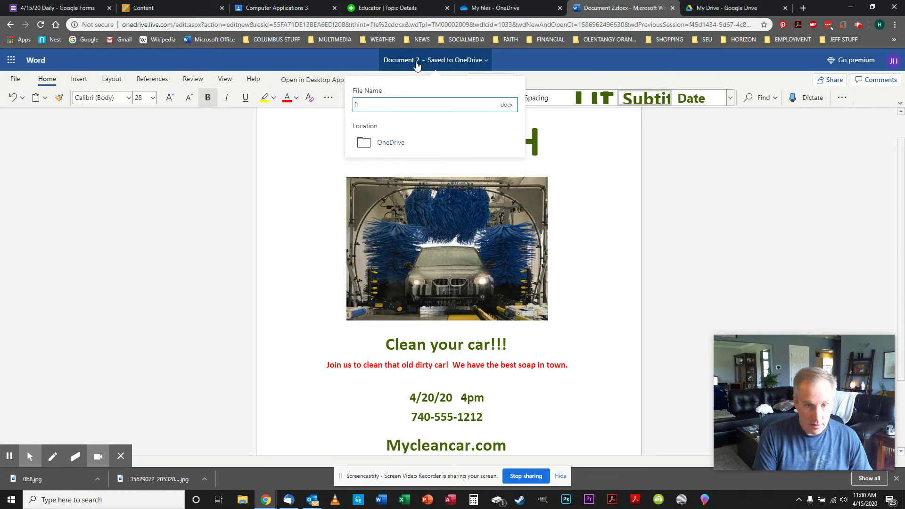
pyautogui.write('yer')
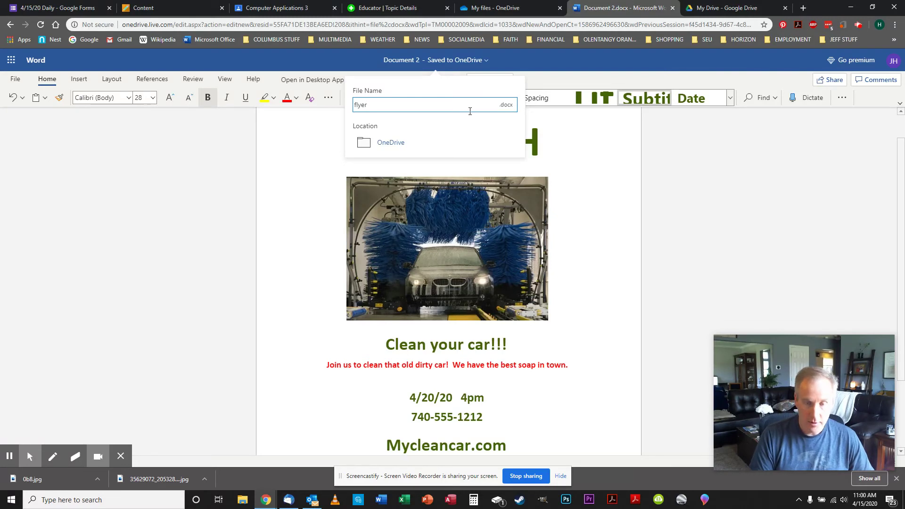
pyautogui.press('Return')
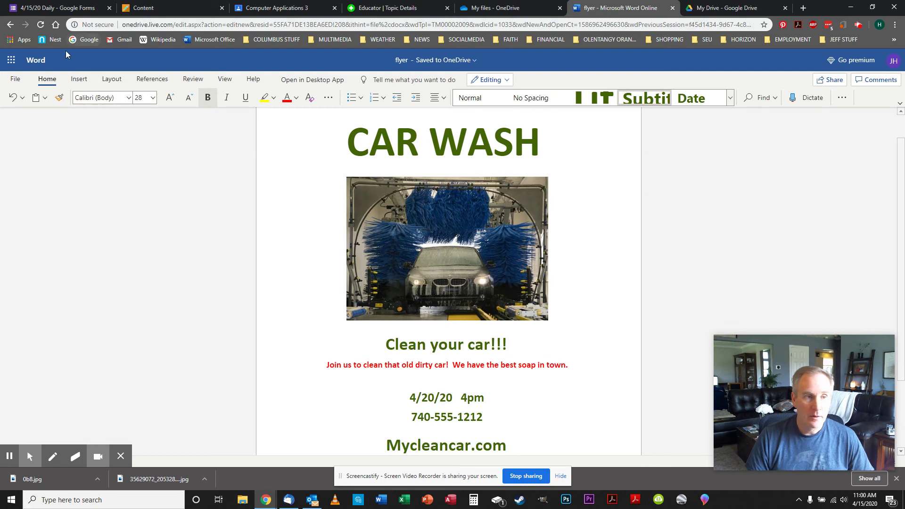
# Reopen flyer.docx from My files in OneDrive through the app launcher.
pyautogui.click(12, 60)
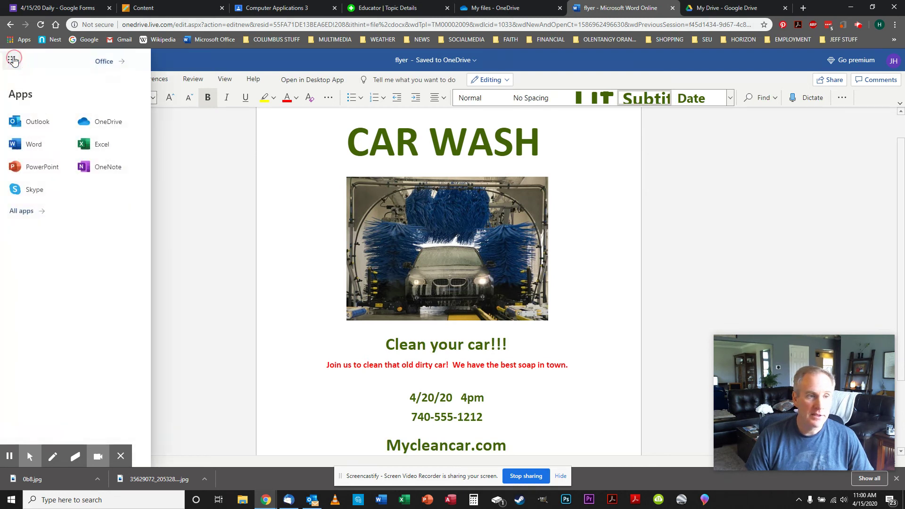
pyautogui.click(102, 122)
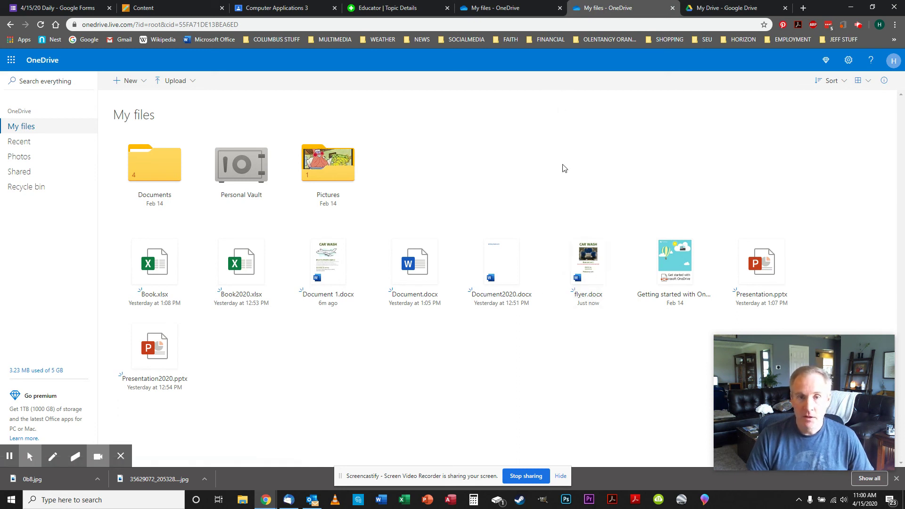
pyautogui.click(591, 294)
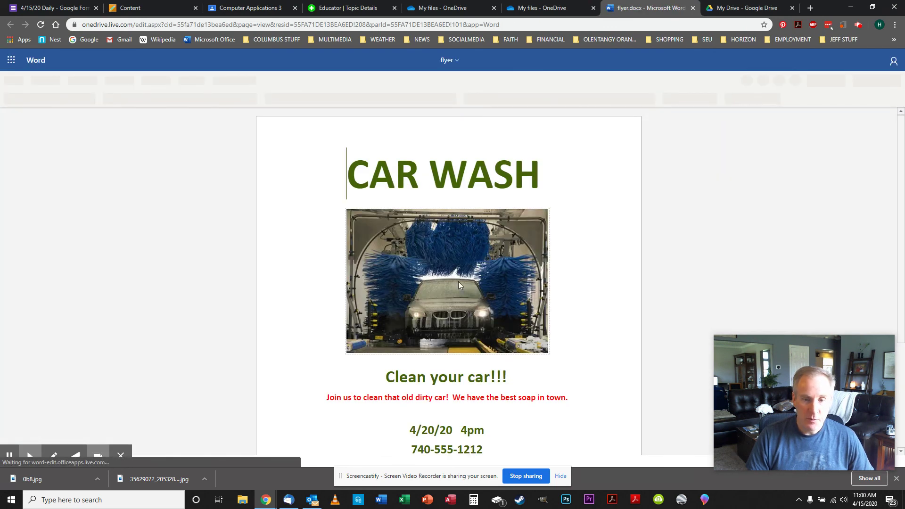
# Replace the car wash photo with green car clip art from a Bing search for 'car wsh'.
pyautogui.click(454, 270)
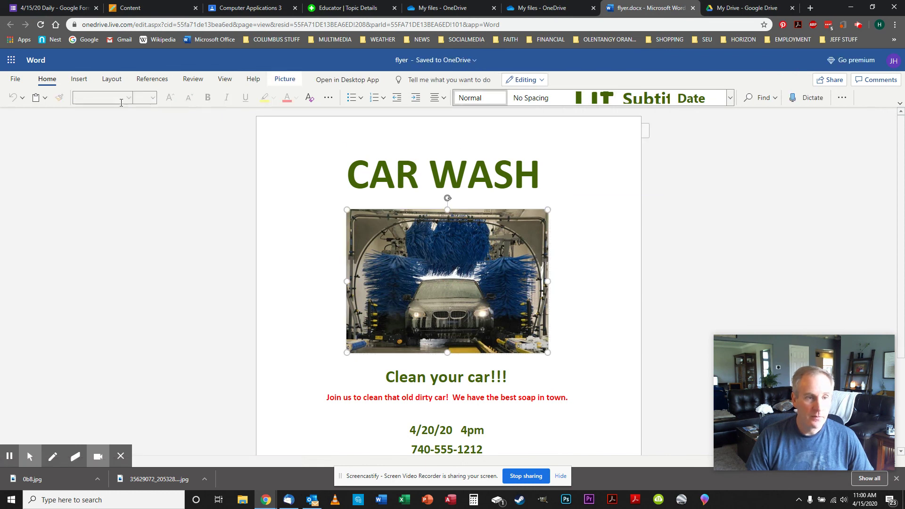
pyautogui.click(80, 81)
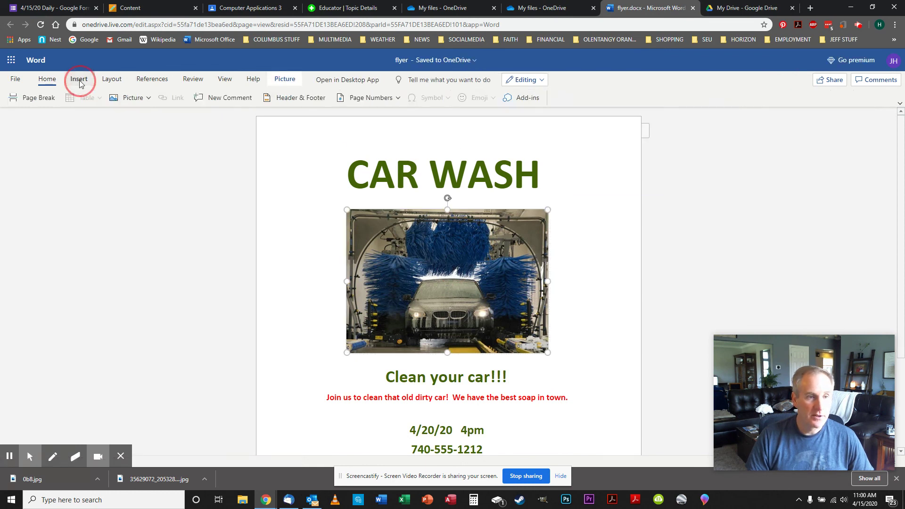
pyautogui.click(127, 100)
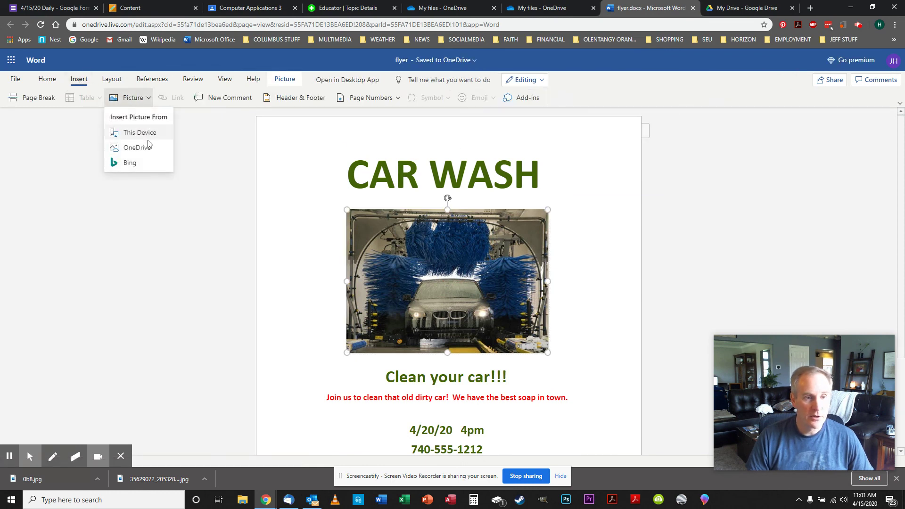
pyautogui.click(150, 167)
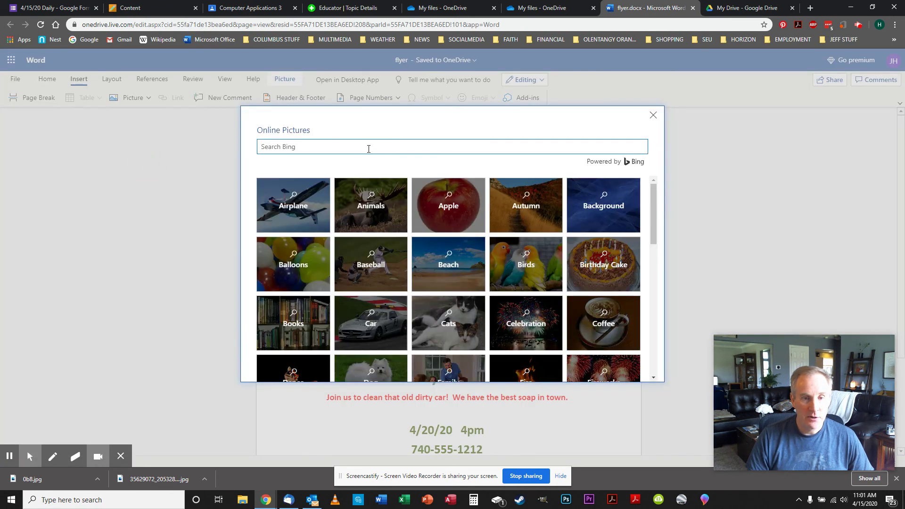
pyautogui.write('car wah')
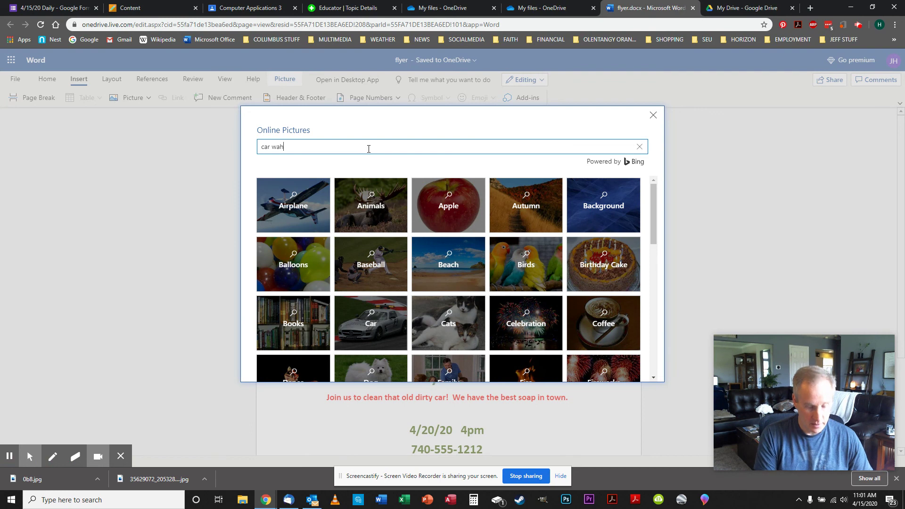
pyautogui.press('BackSpace')
pyautogui.write('sh')
pyautogui.press('Return')
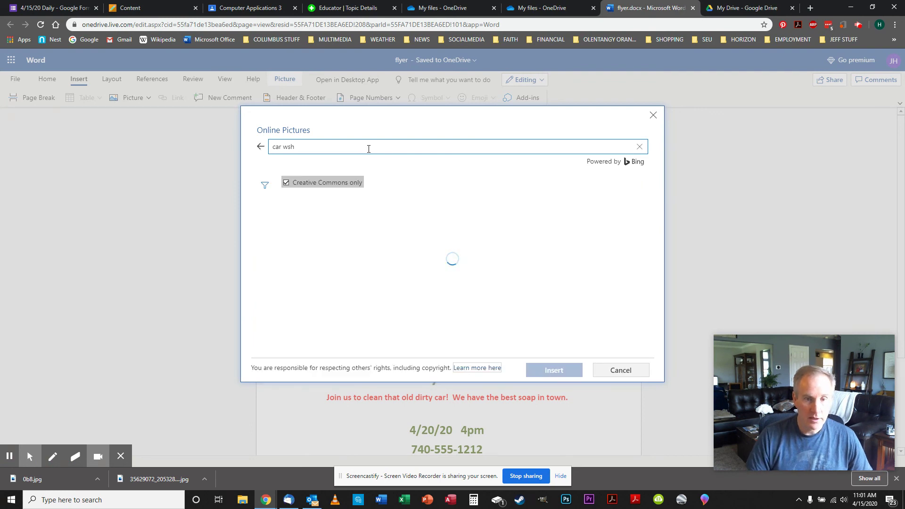
pyautogui.click(317, 244)
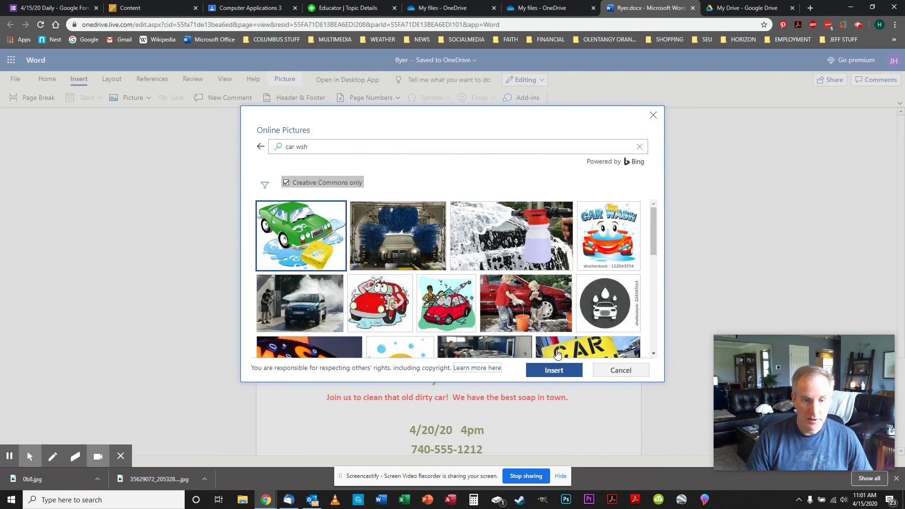
pyautogui.click(554, 370)
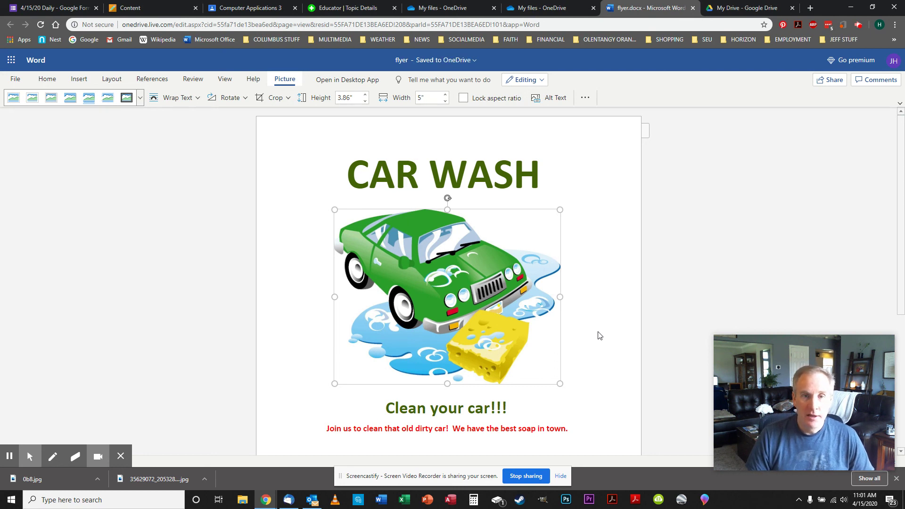
# Review the flyer with the new green car clip art and deselect it after the CAR WASH title.
pyautogui.scroll(-4, 576, 330)
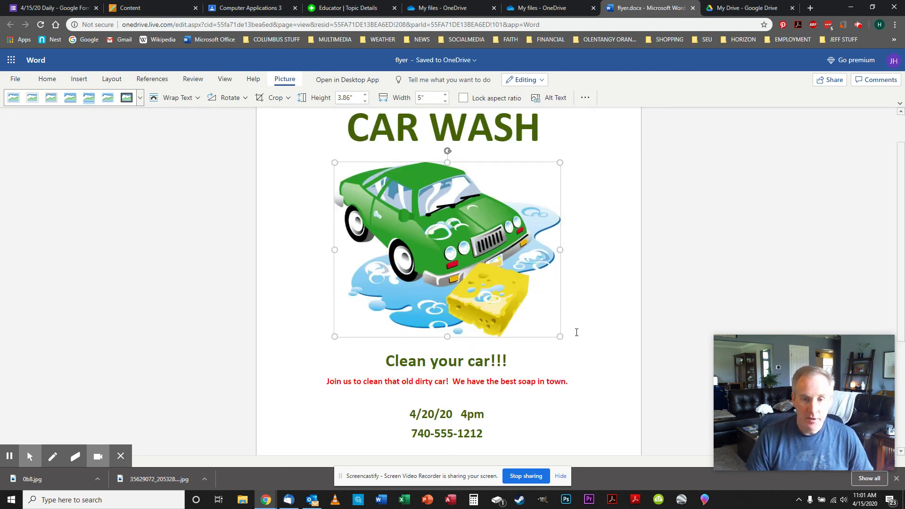
pyautogui.scroll(4, 557, 339)
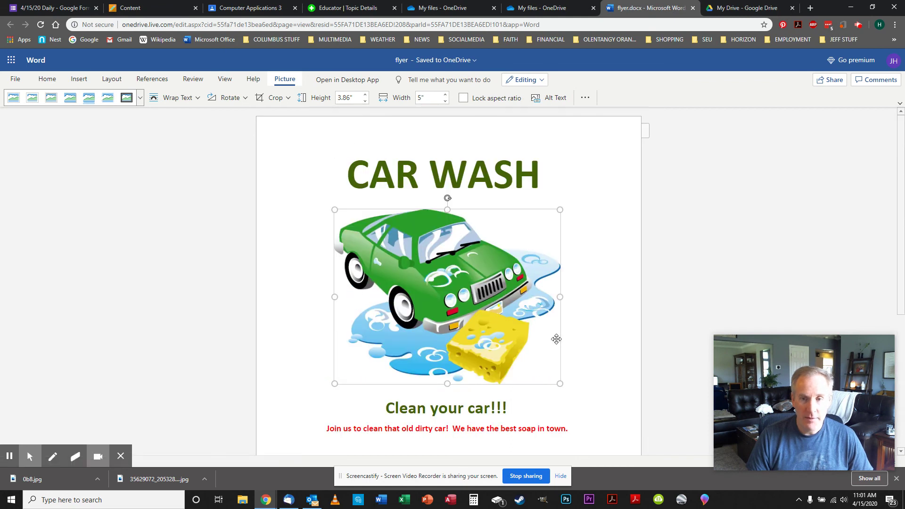
pyautogui.scroll(-2, 556, 339)
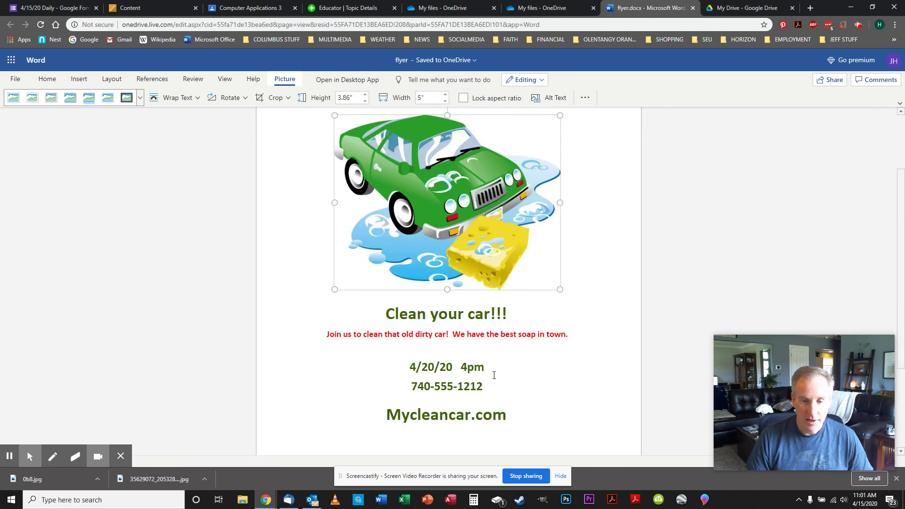
pyautogui.scroll(2, 457, 312)
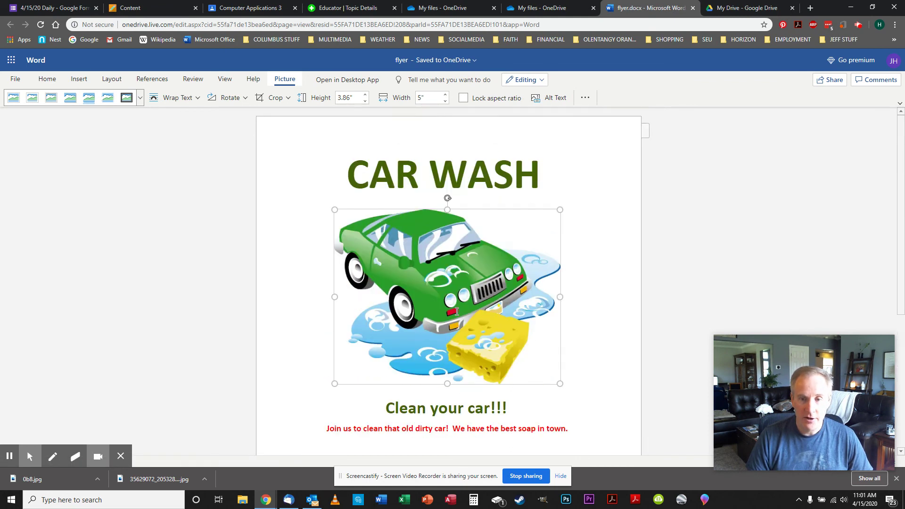
pyautogui.click(541, 176)
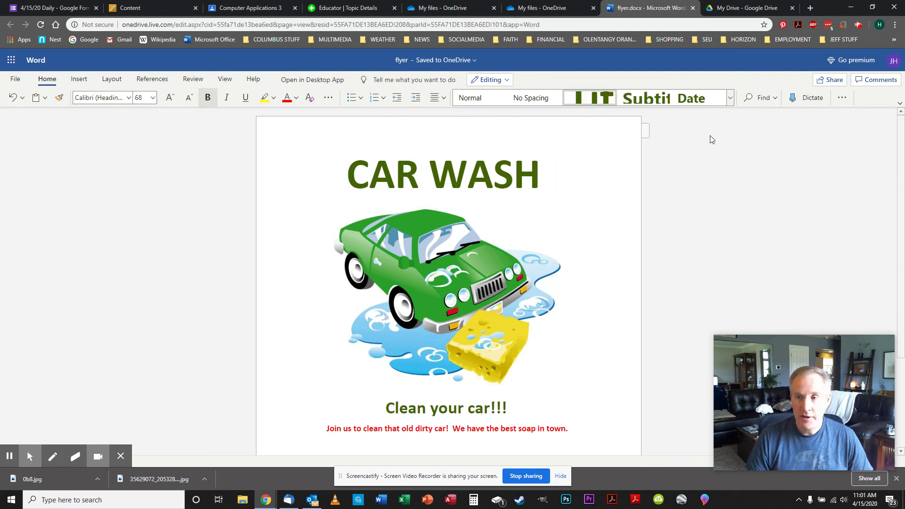